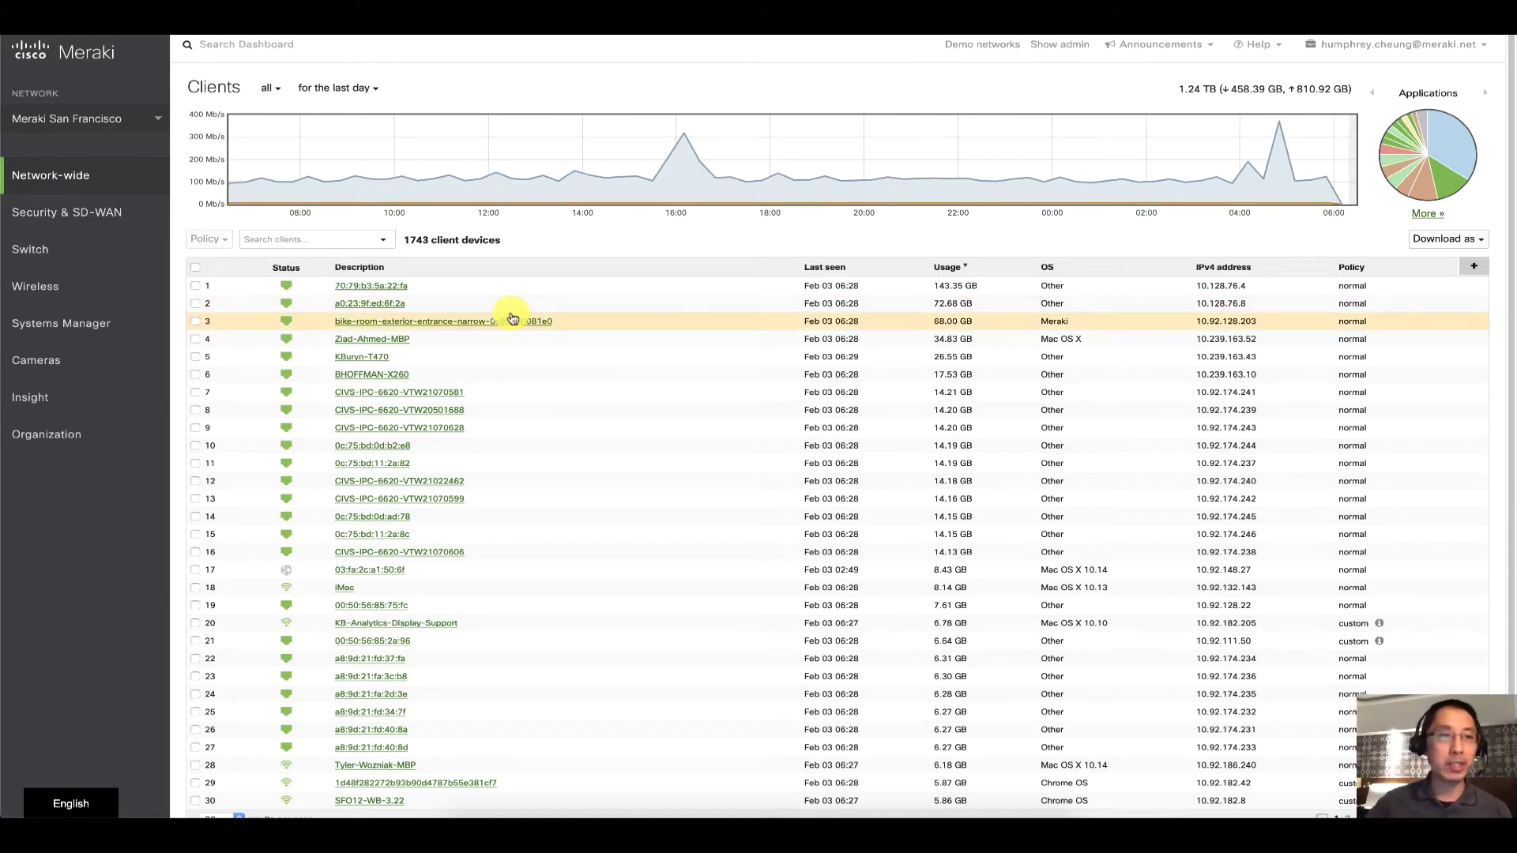
- Bring up the Organization flyout in the left sidebar, showing its Monitor and Configure options
{"action": "mouse_move", "coordinate": [28, 434]}
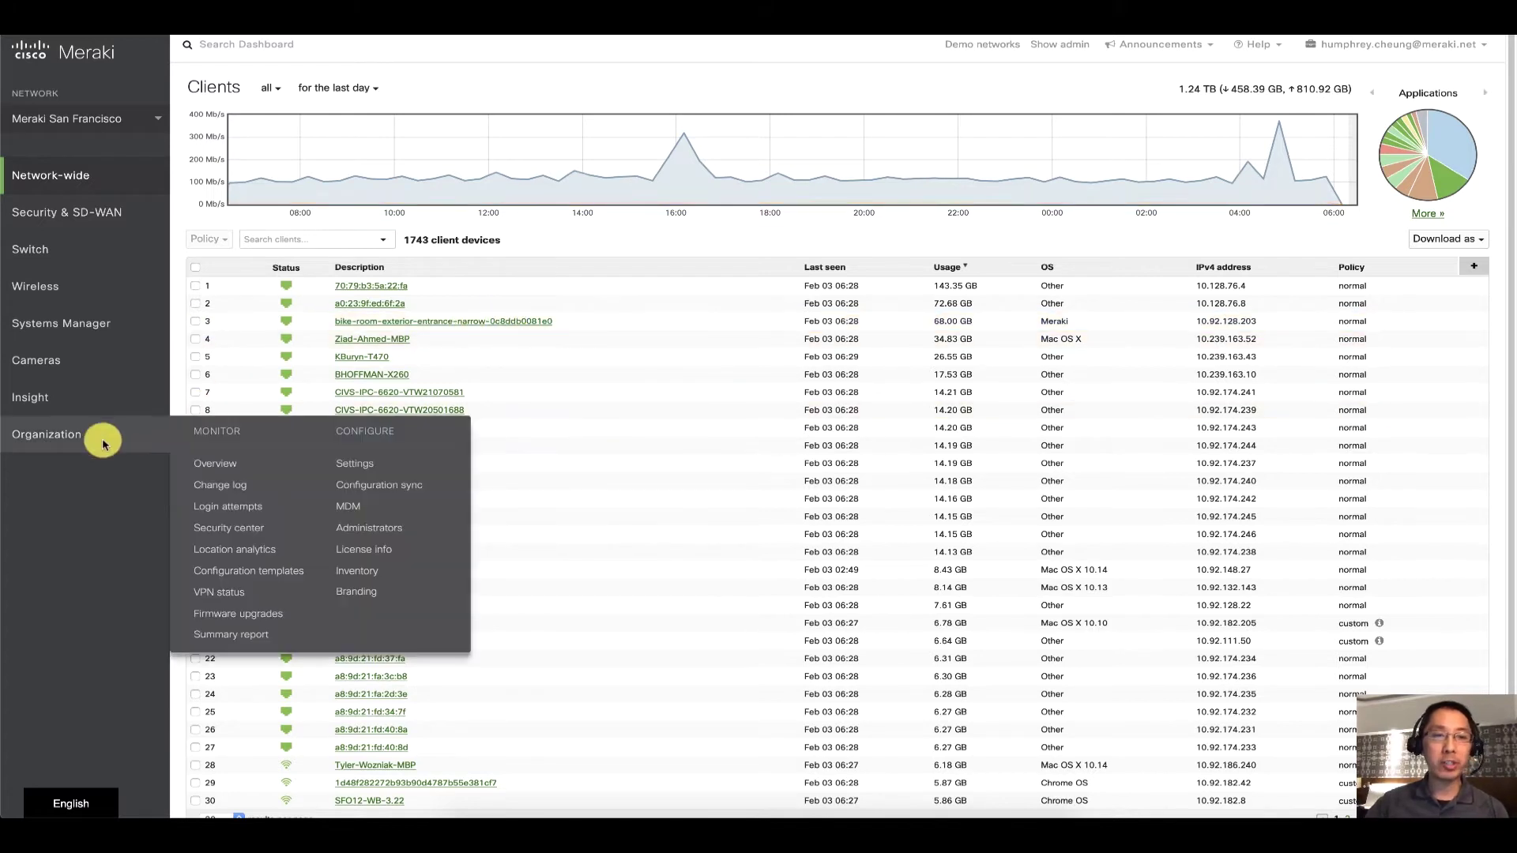
- Open the Summary report from Organization > Monitor and expand its Network(s) selector
{"action": "left_click", "coordinate": [230, 634]}
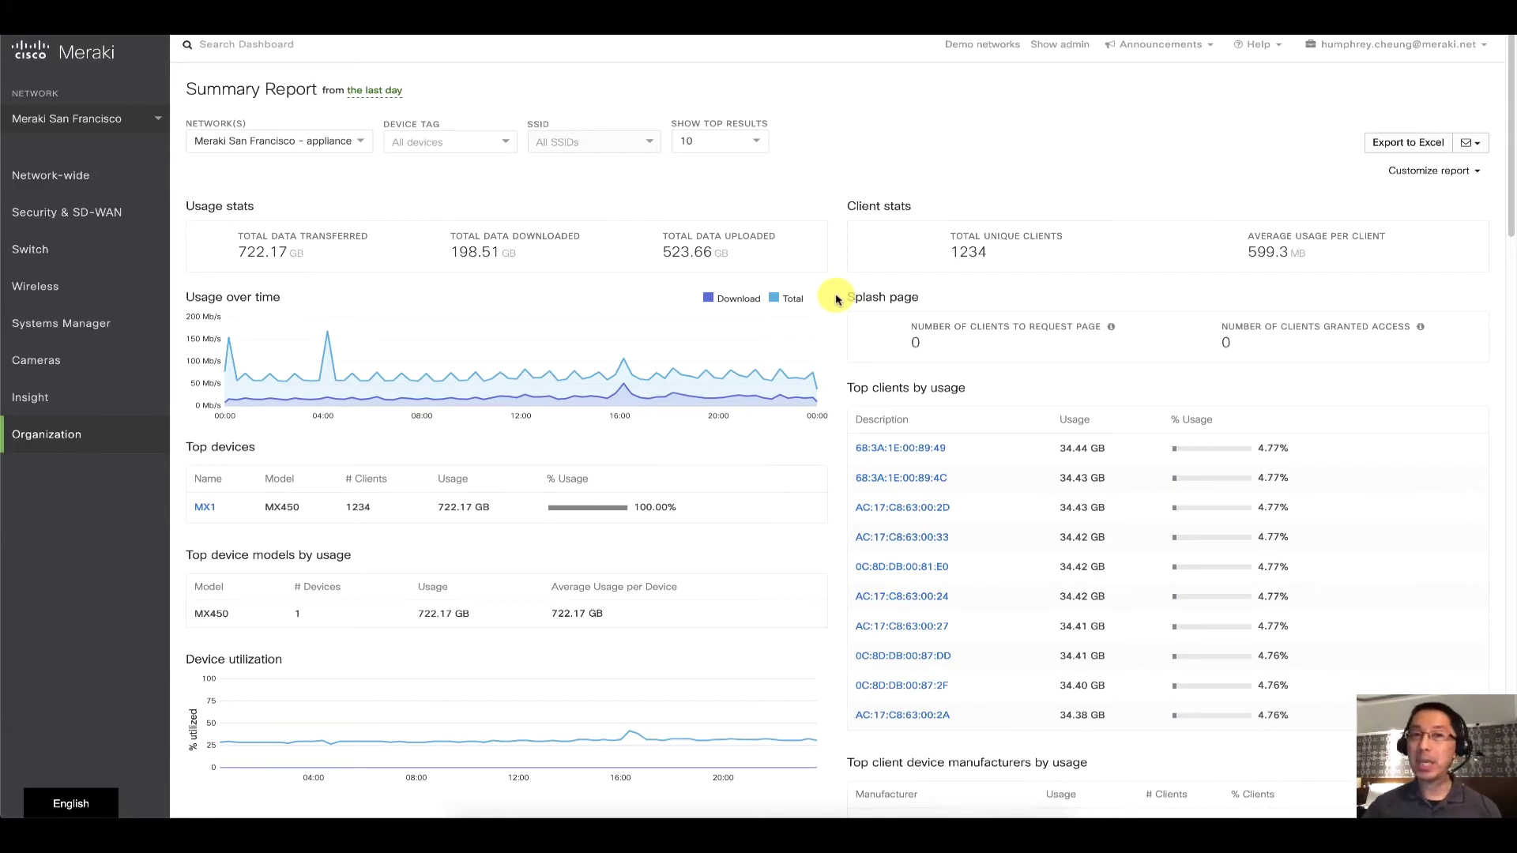
{"action": "left_click", "coordinate": [358, 144]}
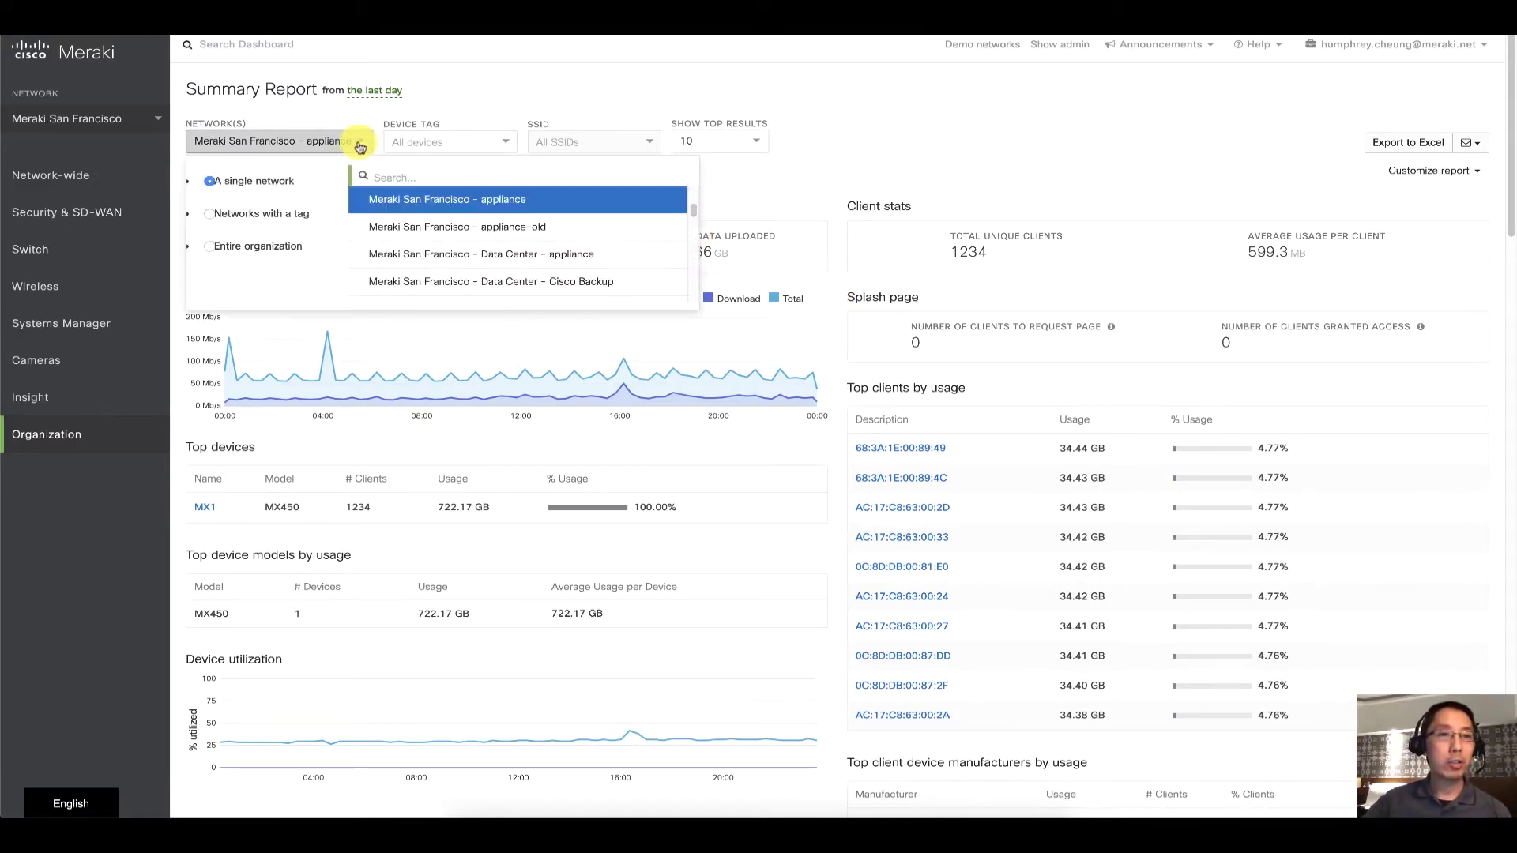
- Switch the report's networks to Entire organization and its timeframe to Past Week
{"action": "left_click", "coordinate": [281, 252]}
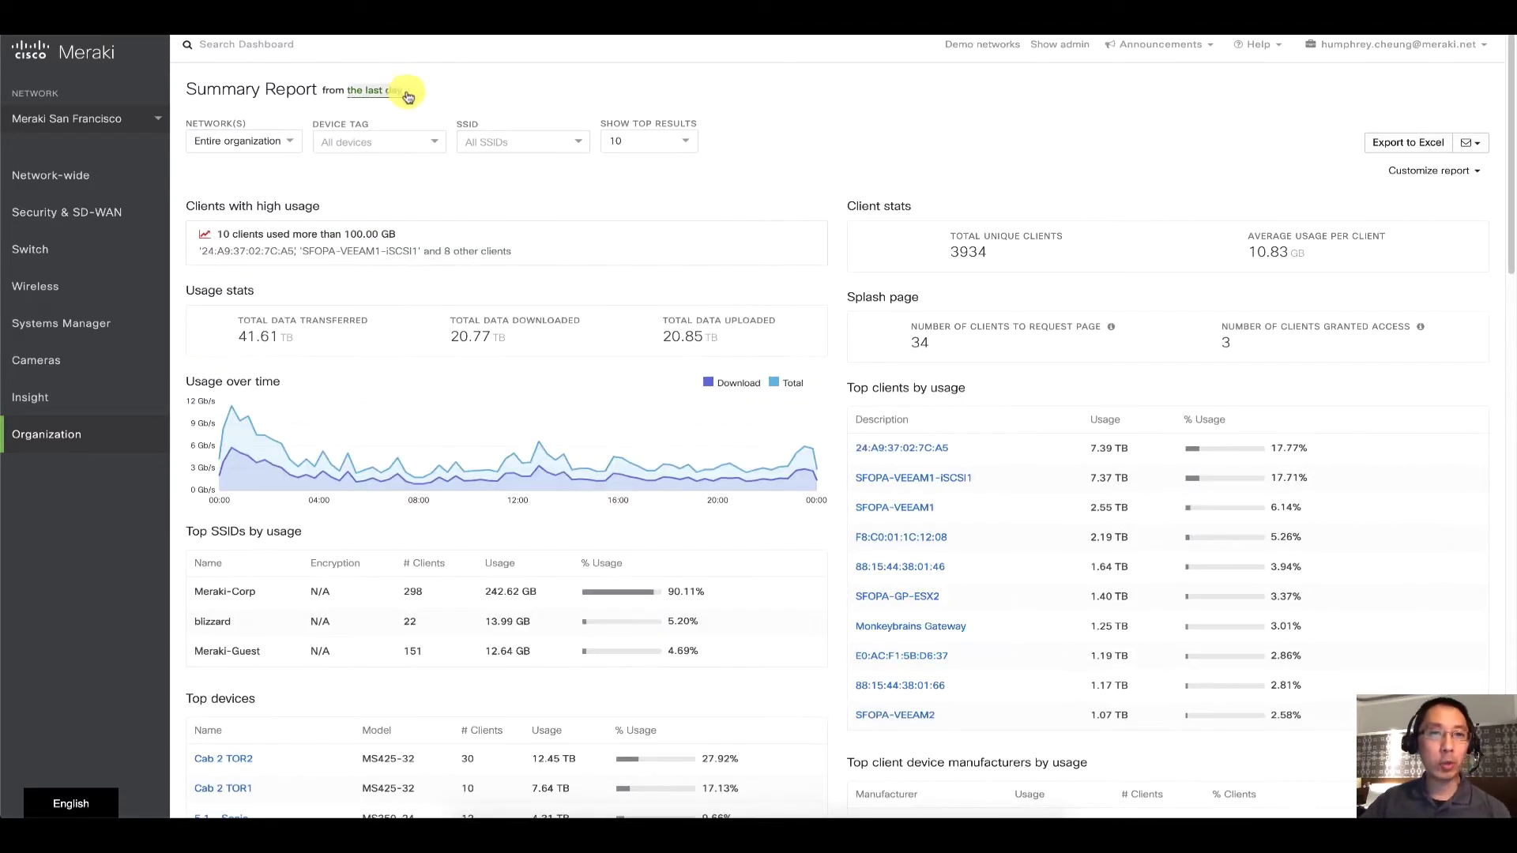
{"action": "left_click", "coordinate": [373, 89]}
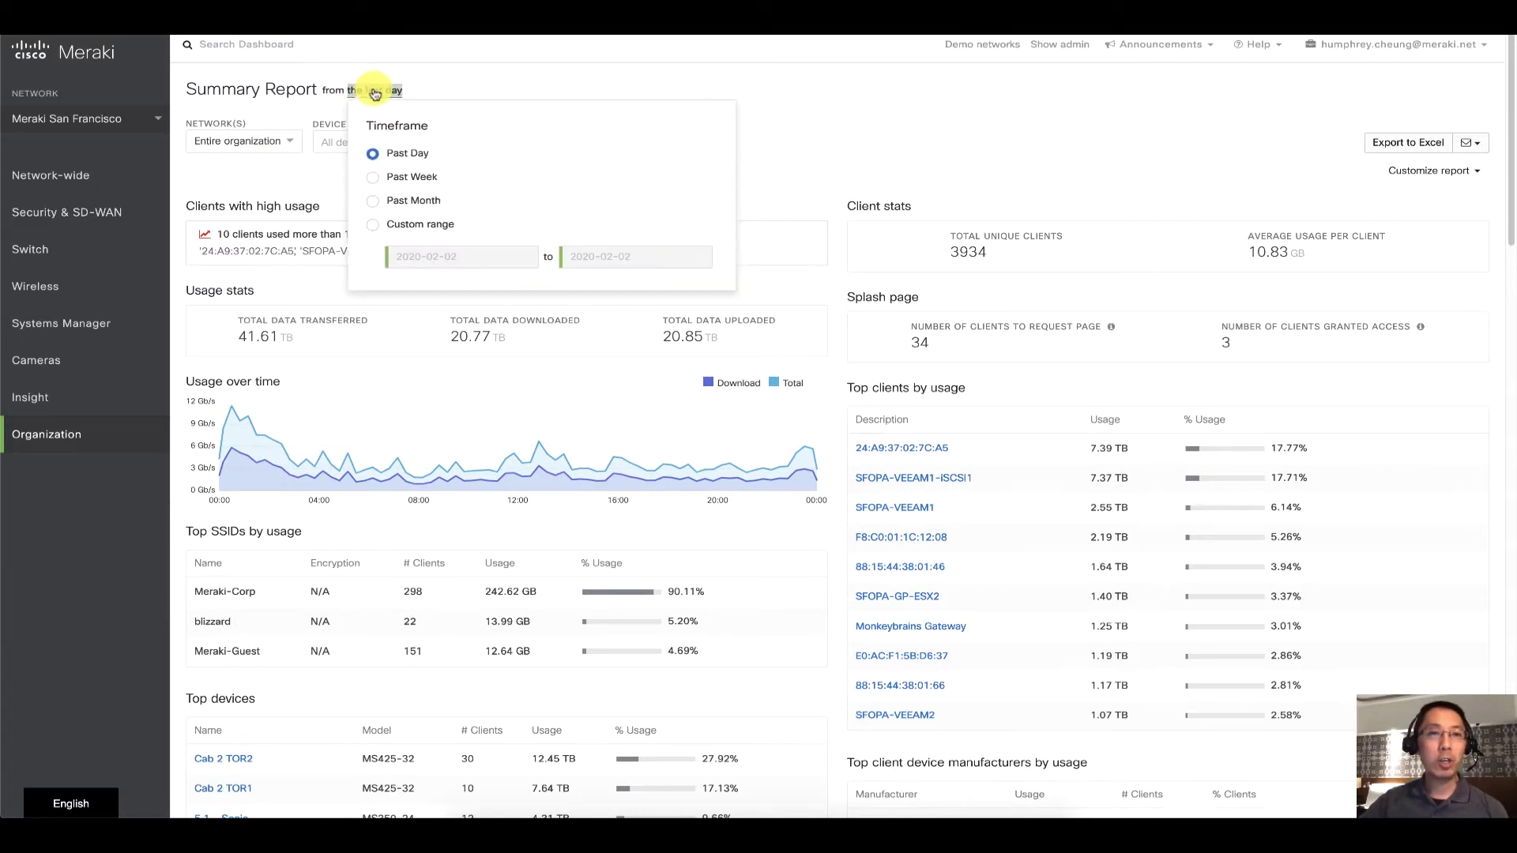
{"action": "left_click", "coordinate": [390, 177]}
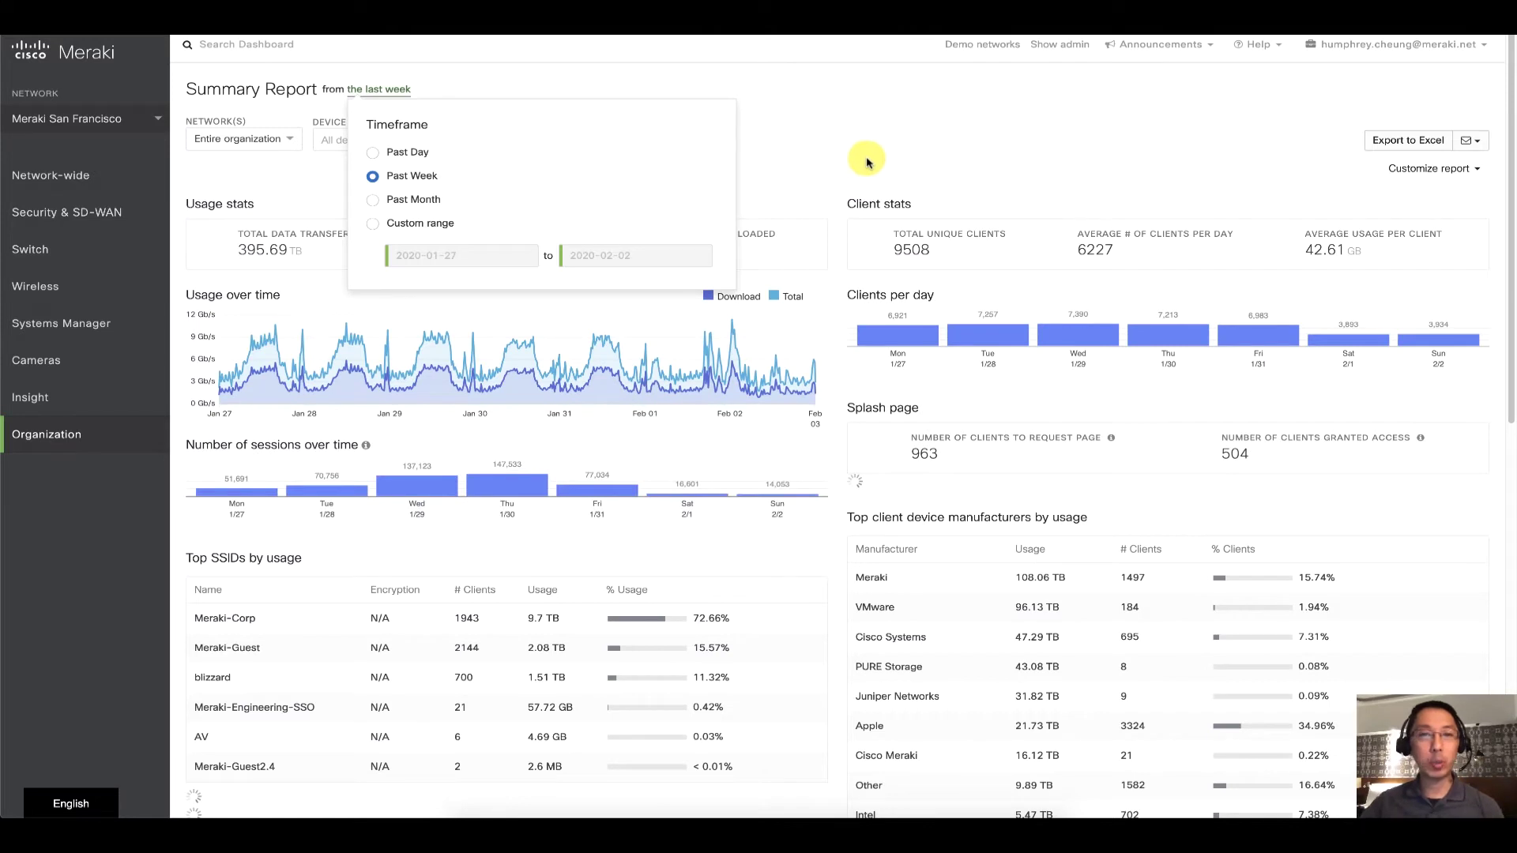
{"action": "left_click", "coordinate": [877, 157]}
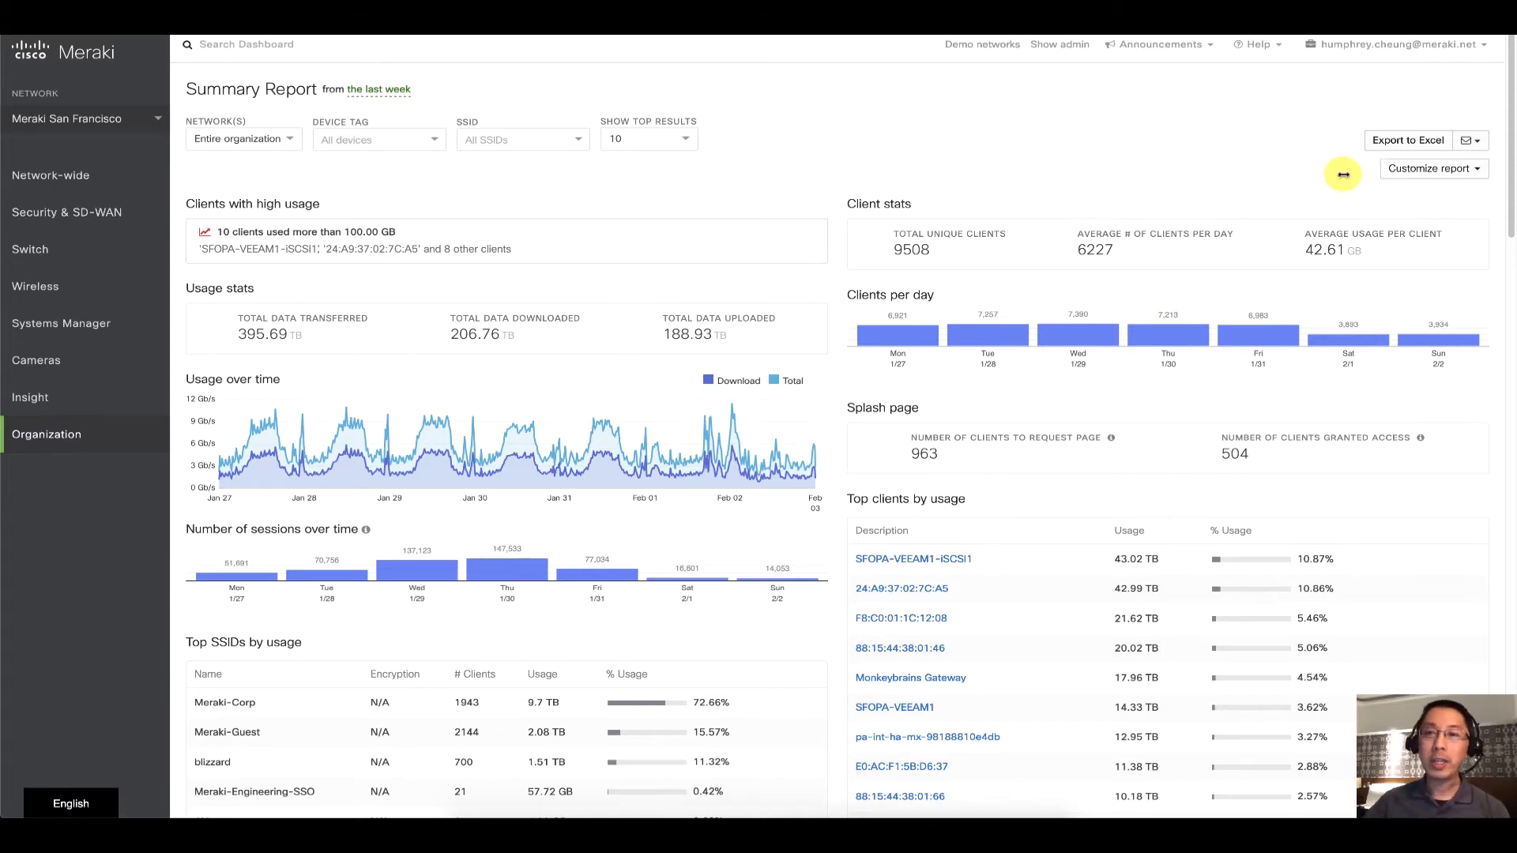
{"action": "left_click", "coordinate": [1475, 141]}
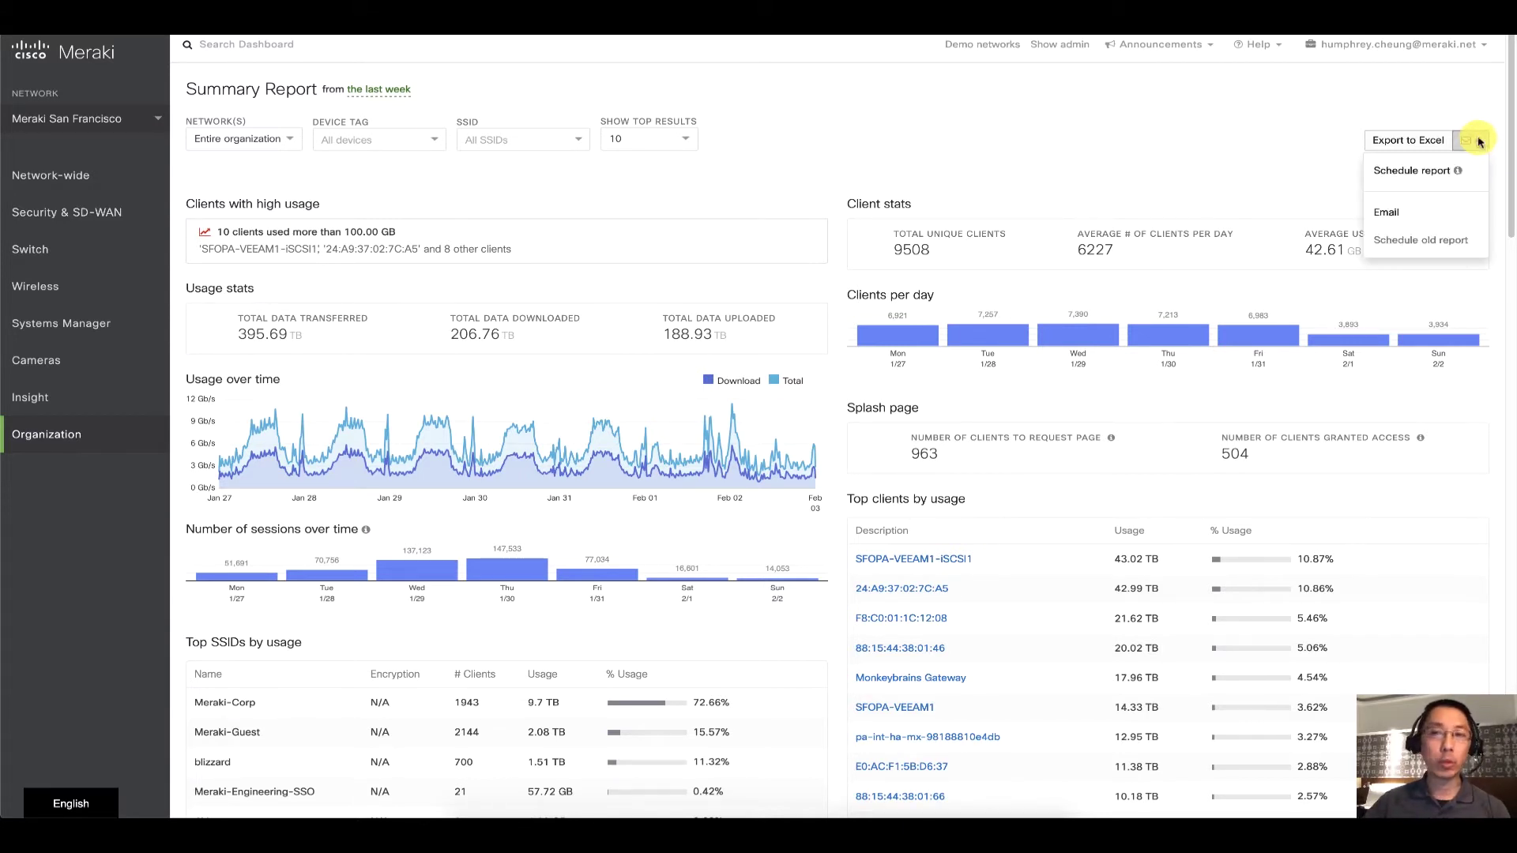
{"action": "left_click", "coordinate": [1450, 170]}
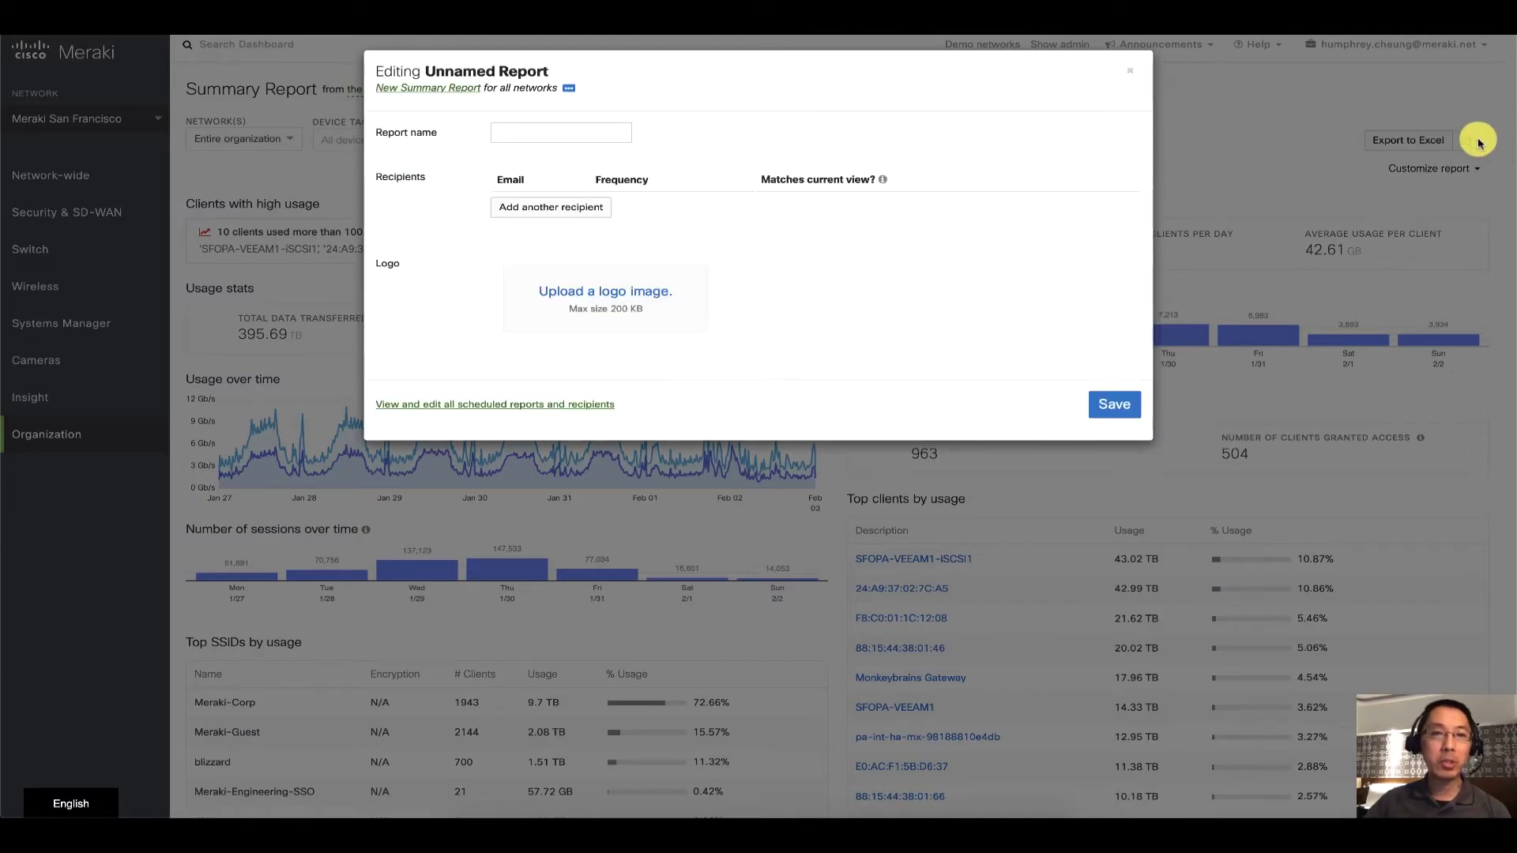
{"action": "left_click", "coordinate": [609, 134]}
{"action": "type", "text": "W"}
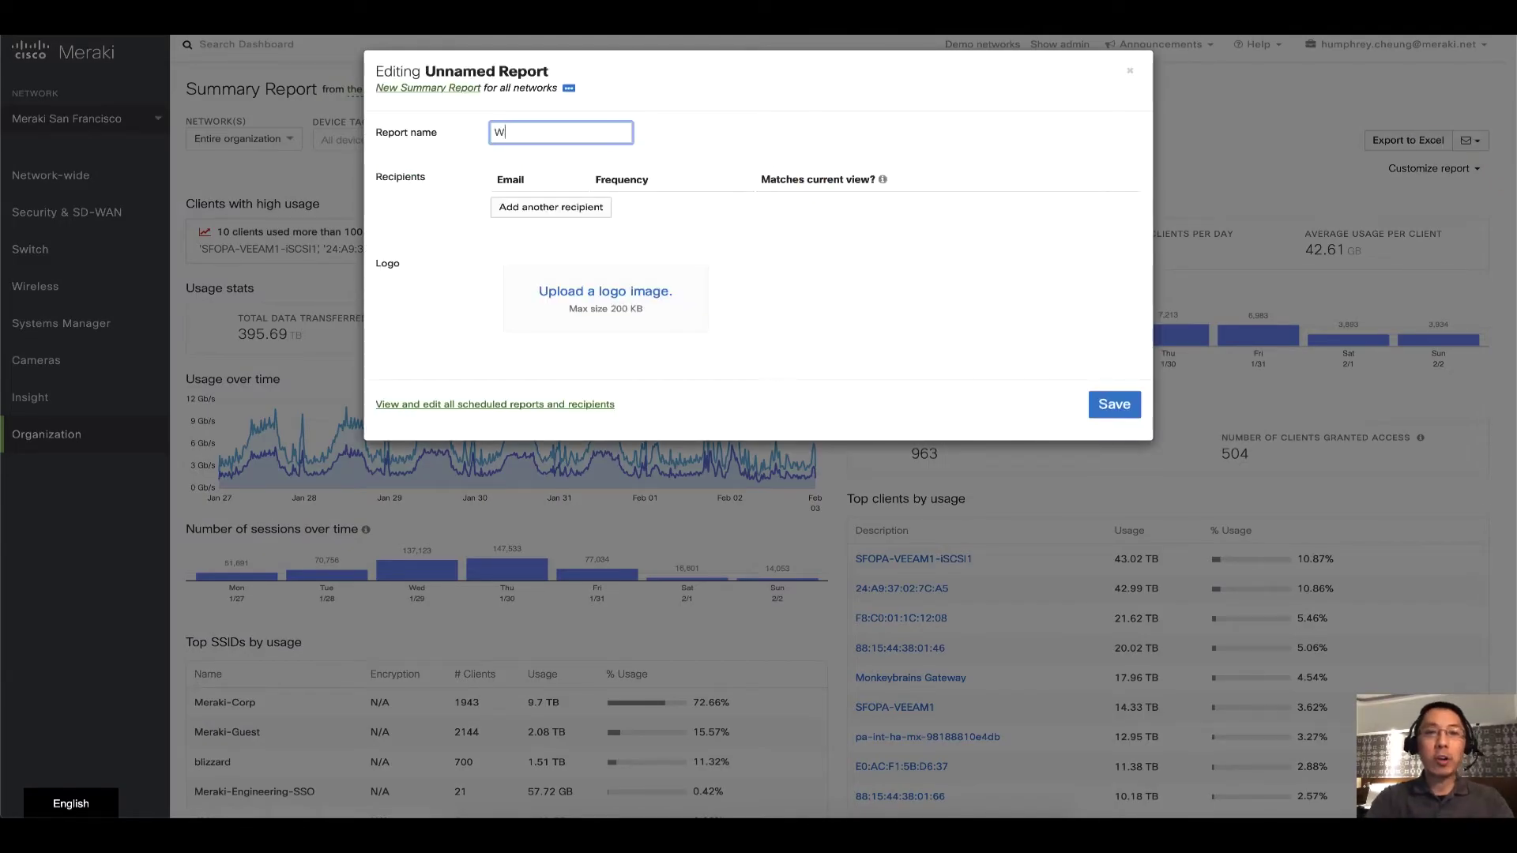
{"action": "type", "text": "eekly report"}
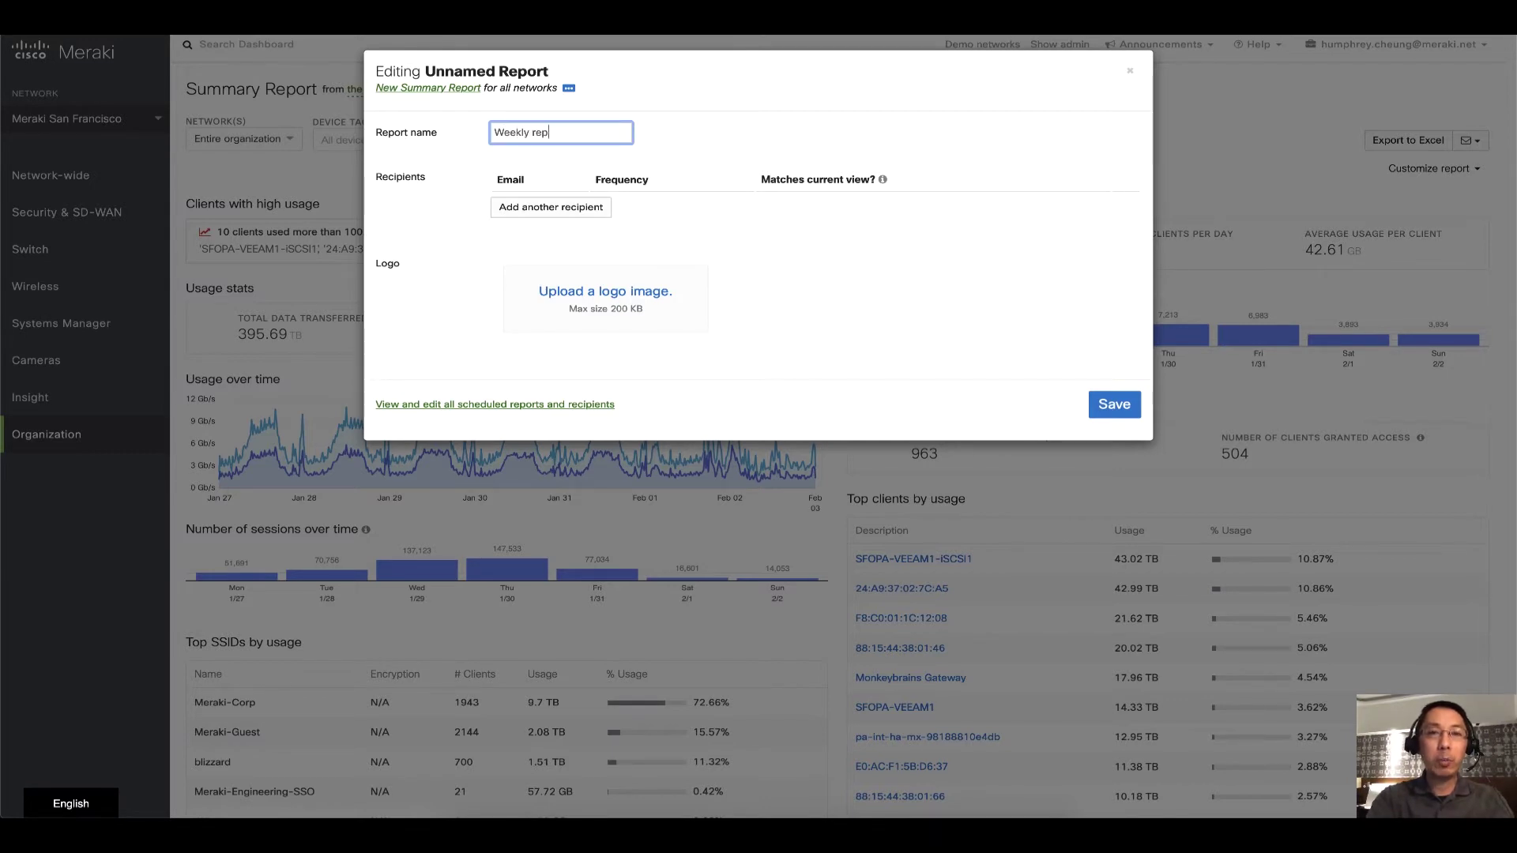
{"action": "left_click", "coordinate": [575, 207]}
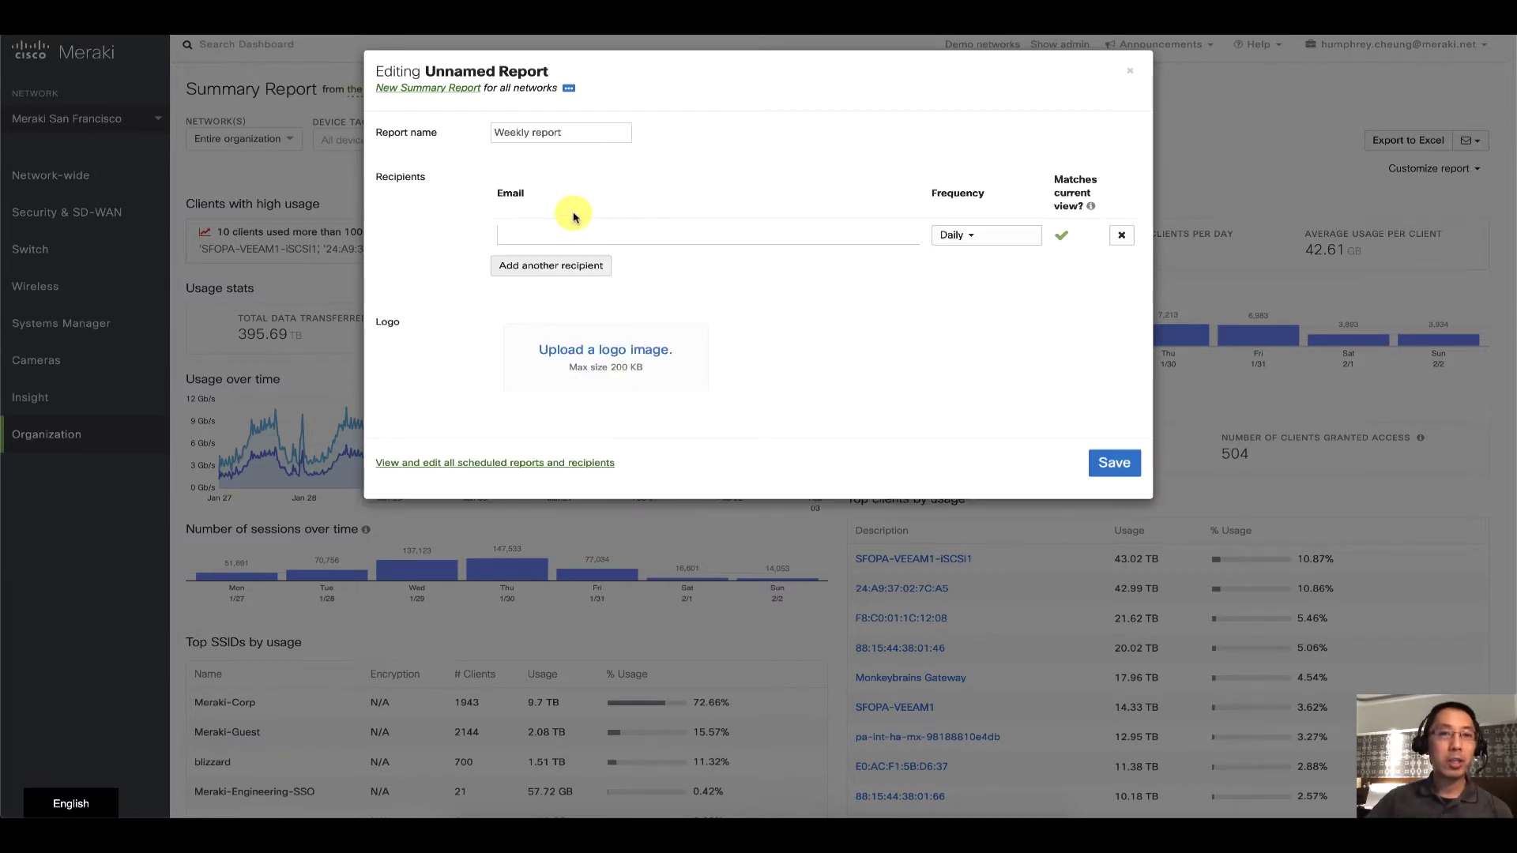
{"action": "left_click", "coordinate": [591, 269]}
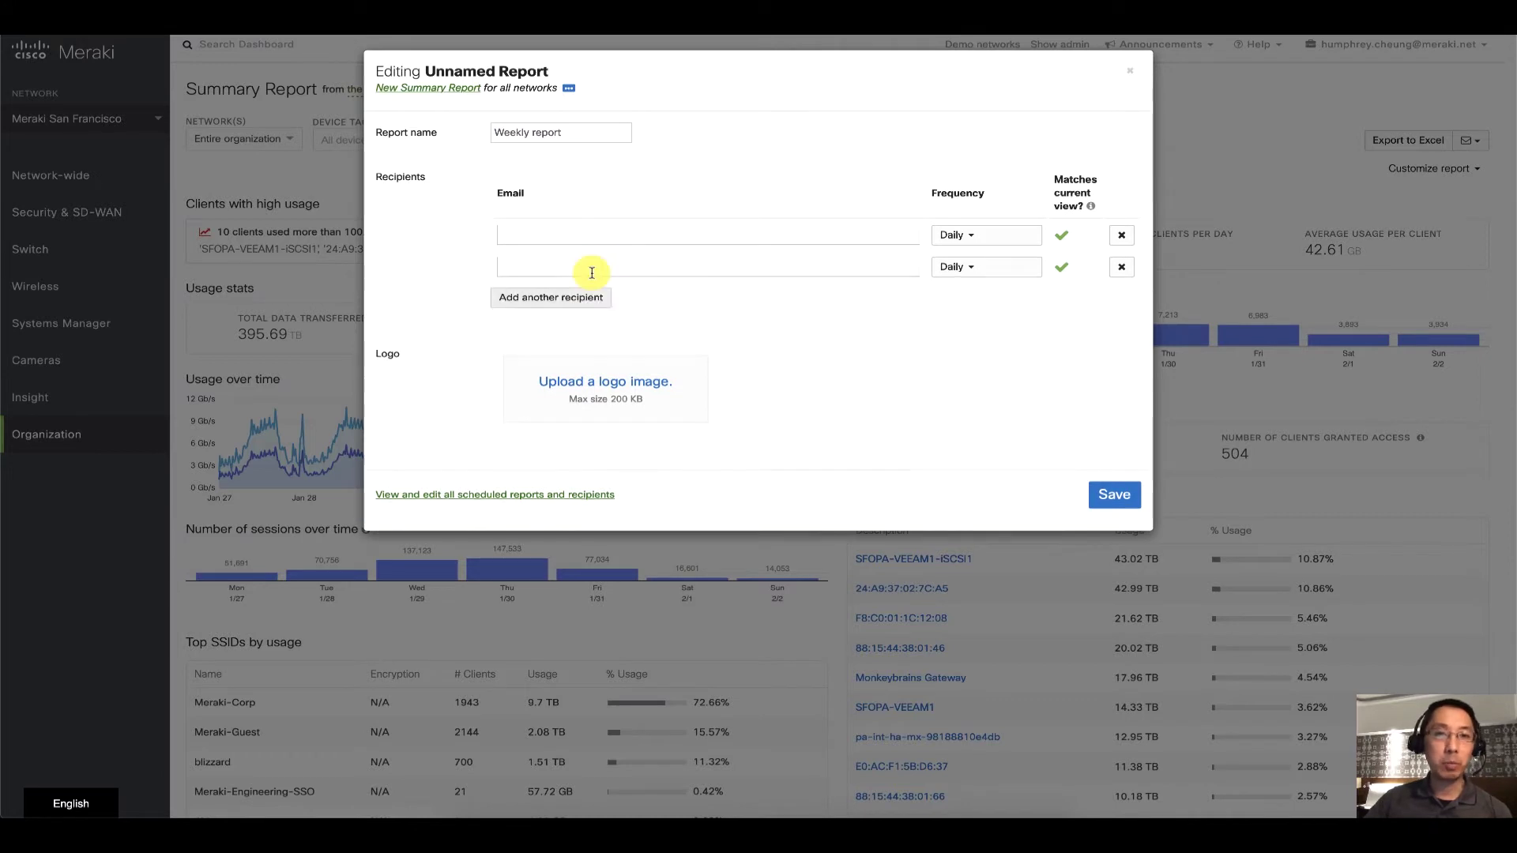
{"action": "left_click", "coordinate": [626, 236]}
{"action": "left_click", "coordinate": [985, 239]}
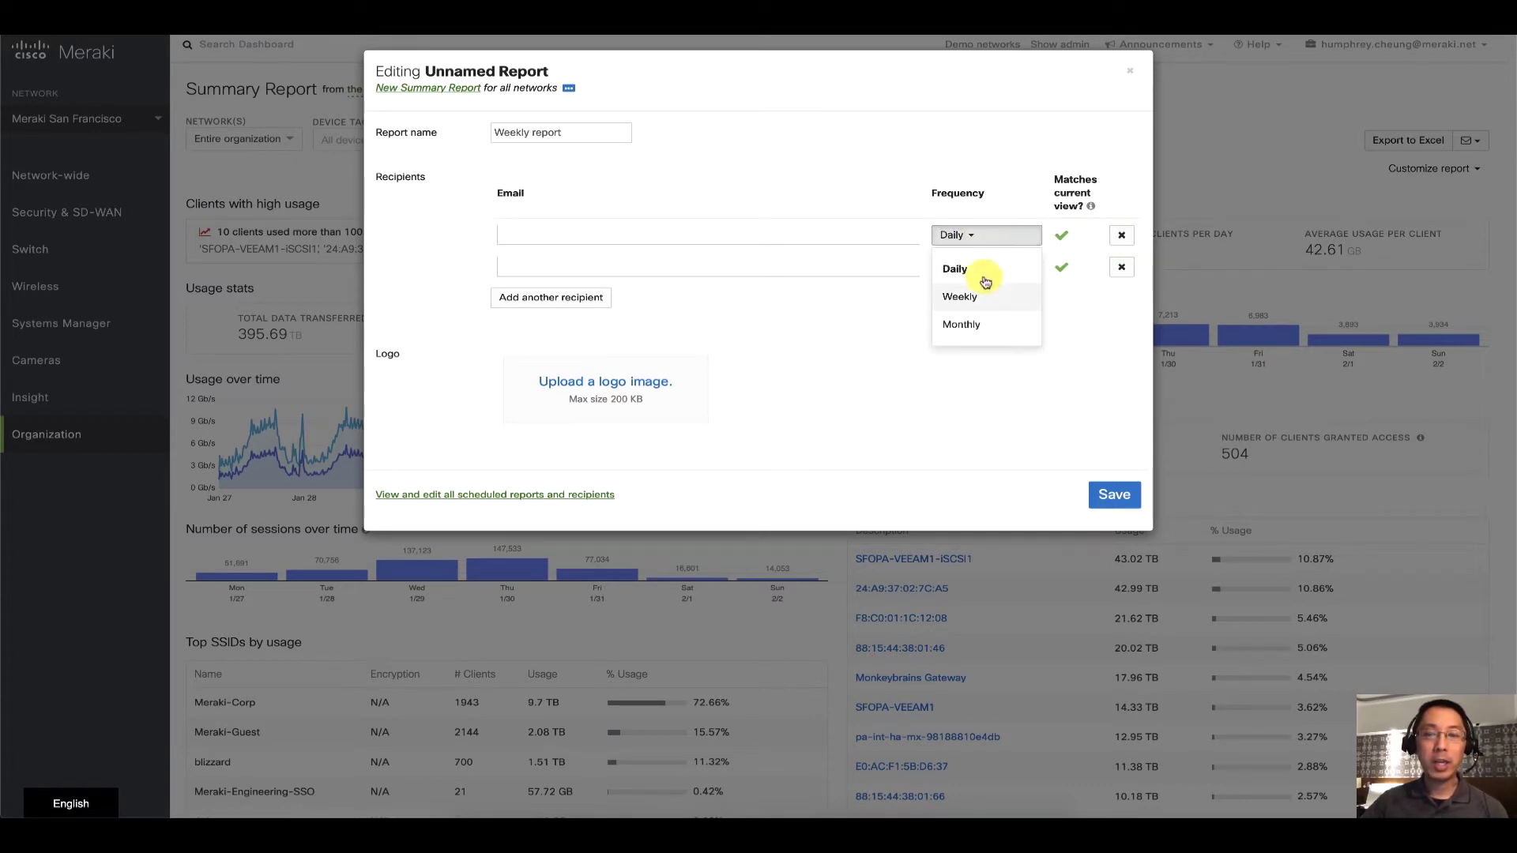
{"action": "left_click", "coordinate": [1094, 342]}
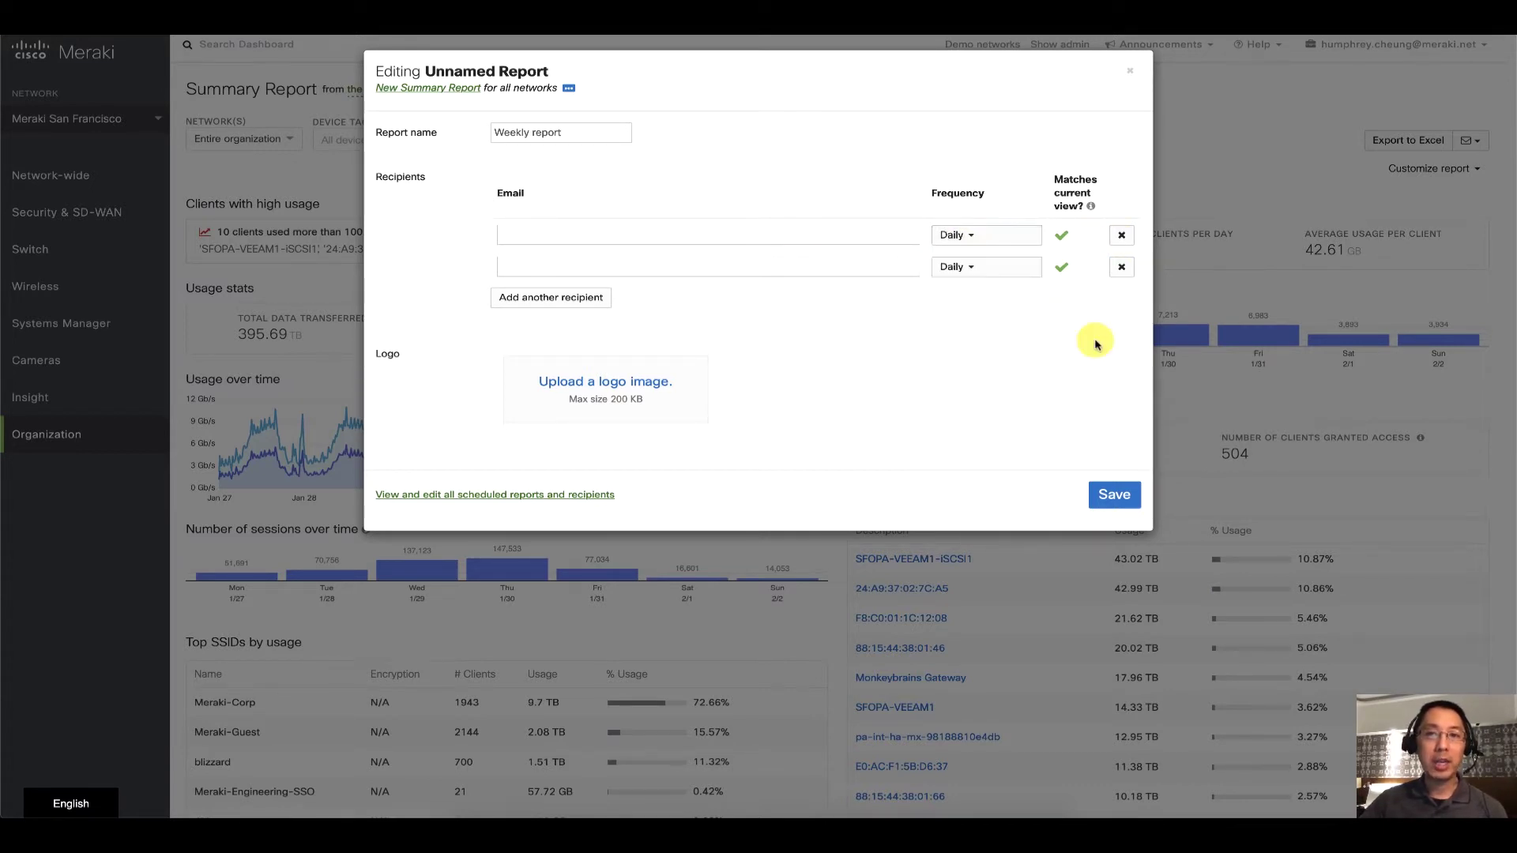
{"action": "left_click", "coordinate": [1126, 66]}
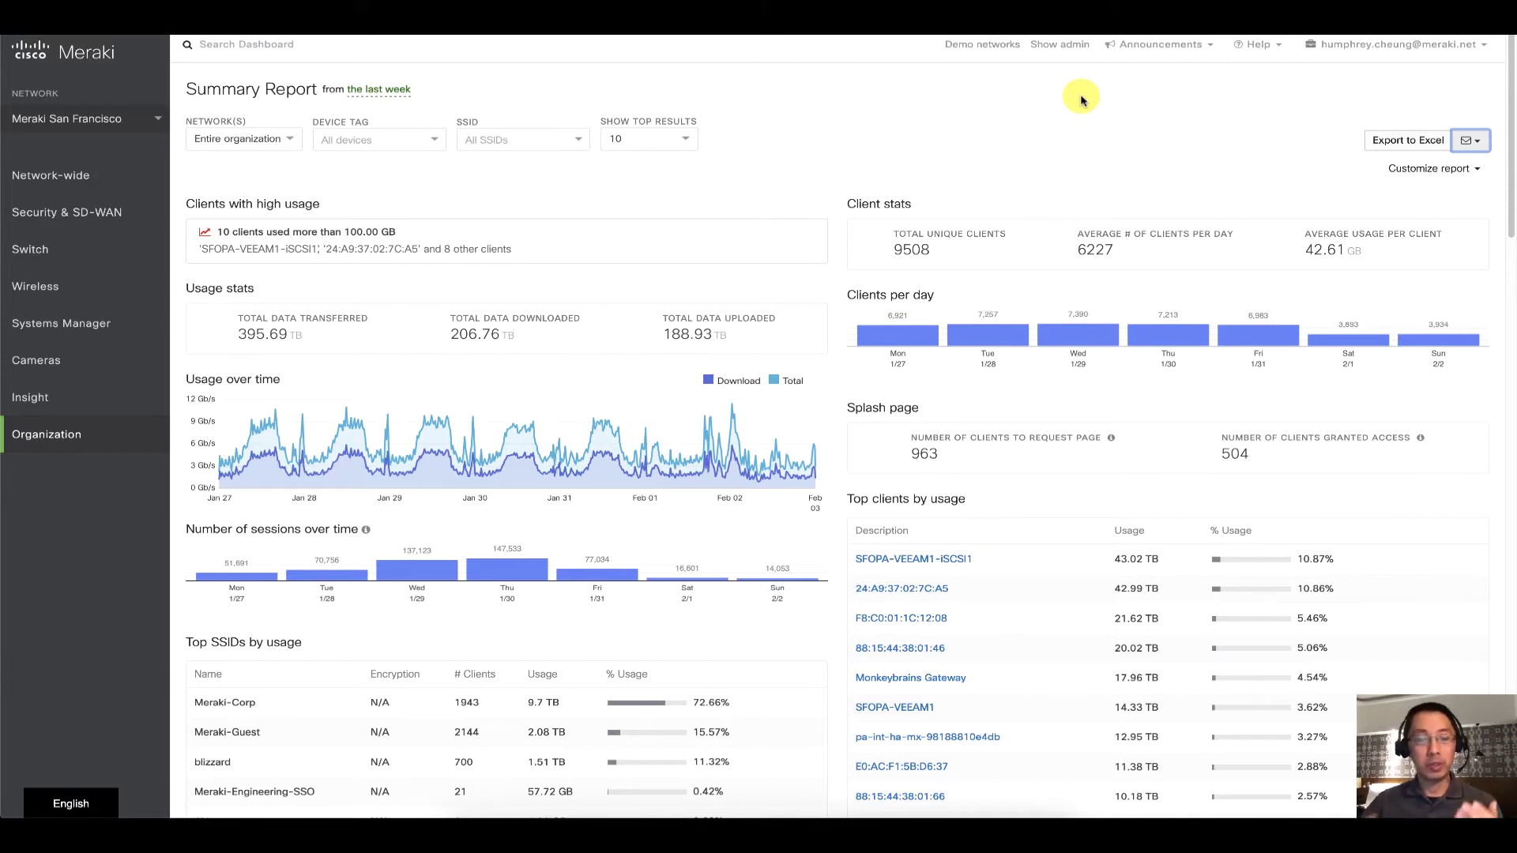
{"action": "scroll", "coordinate": [687, 395], "scroll_direction": "down", "scroll_amount": 1}
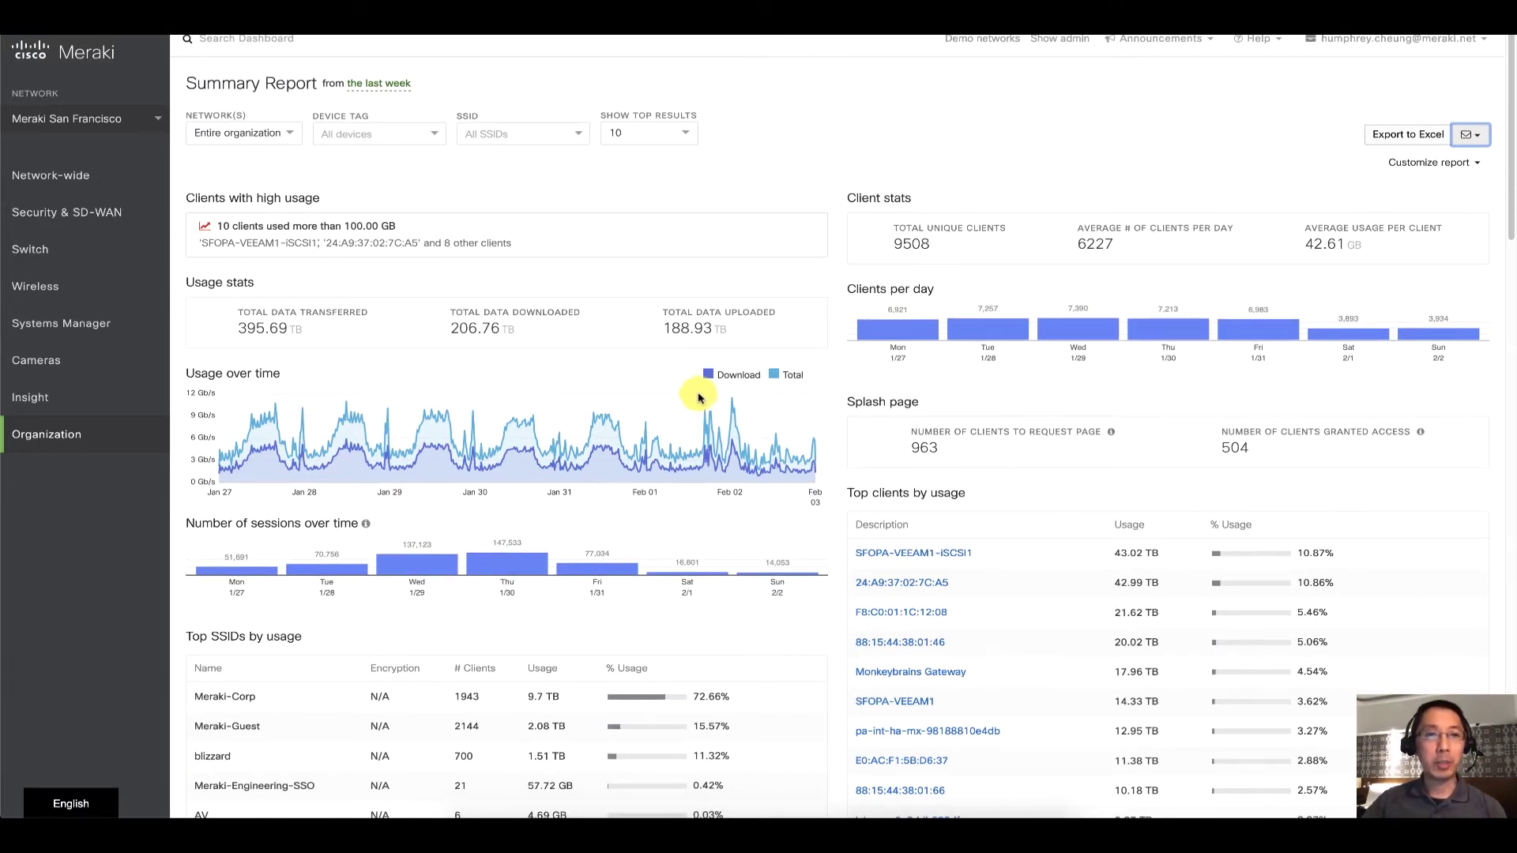
{"action": "scroll", "coordinate": [446, 328], "scroll_direction": "down", "scroll_amount": 3}
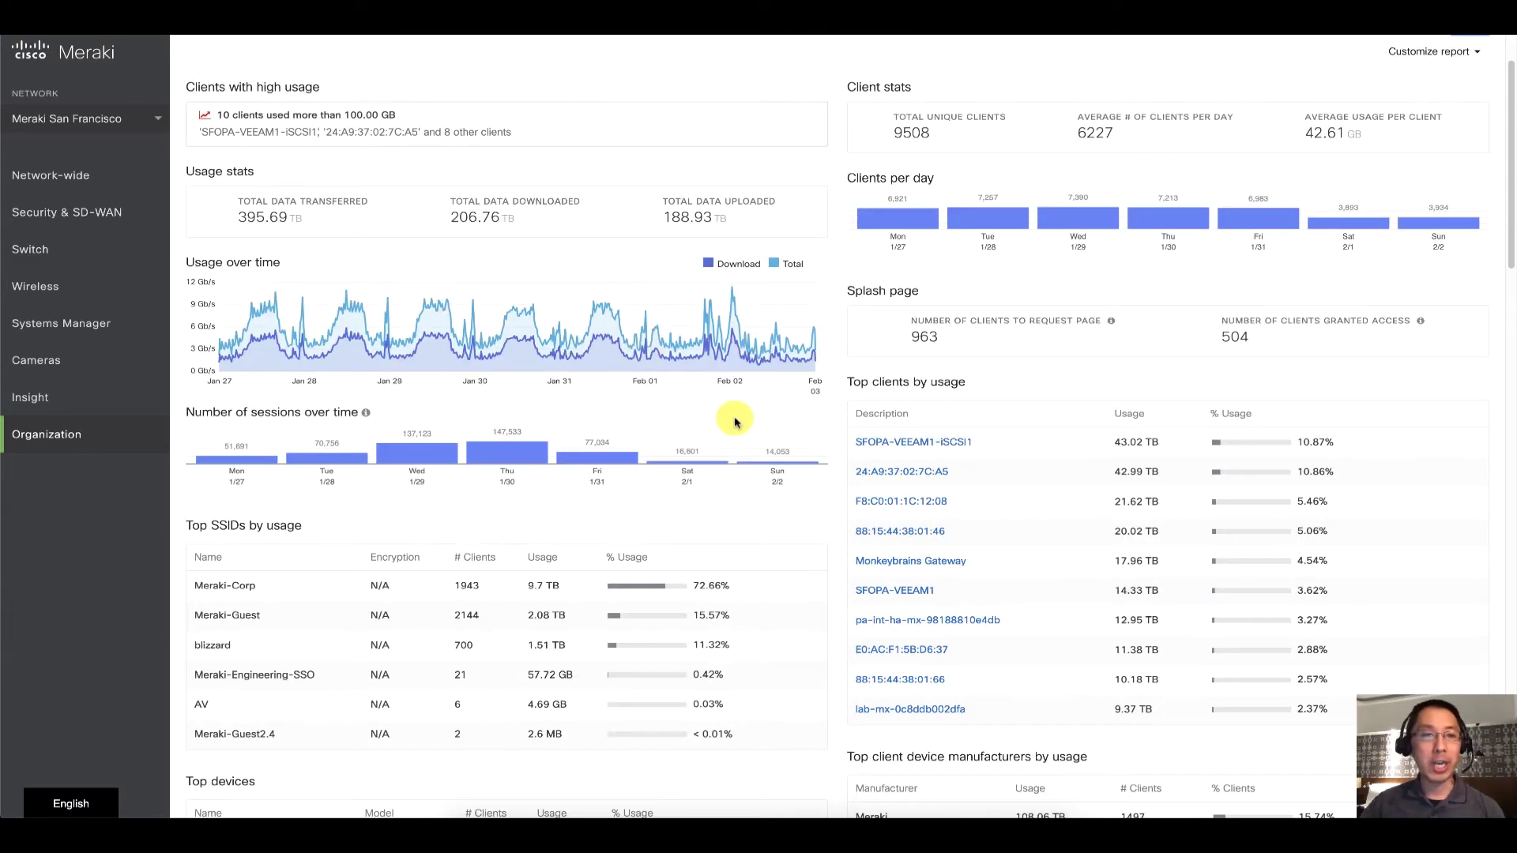
{"action": "scroll", "coordinate": [734, 418], "scroll_direction": "down", "scroll_amount": 4}
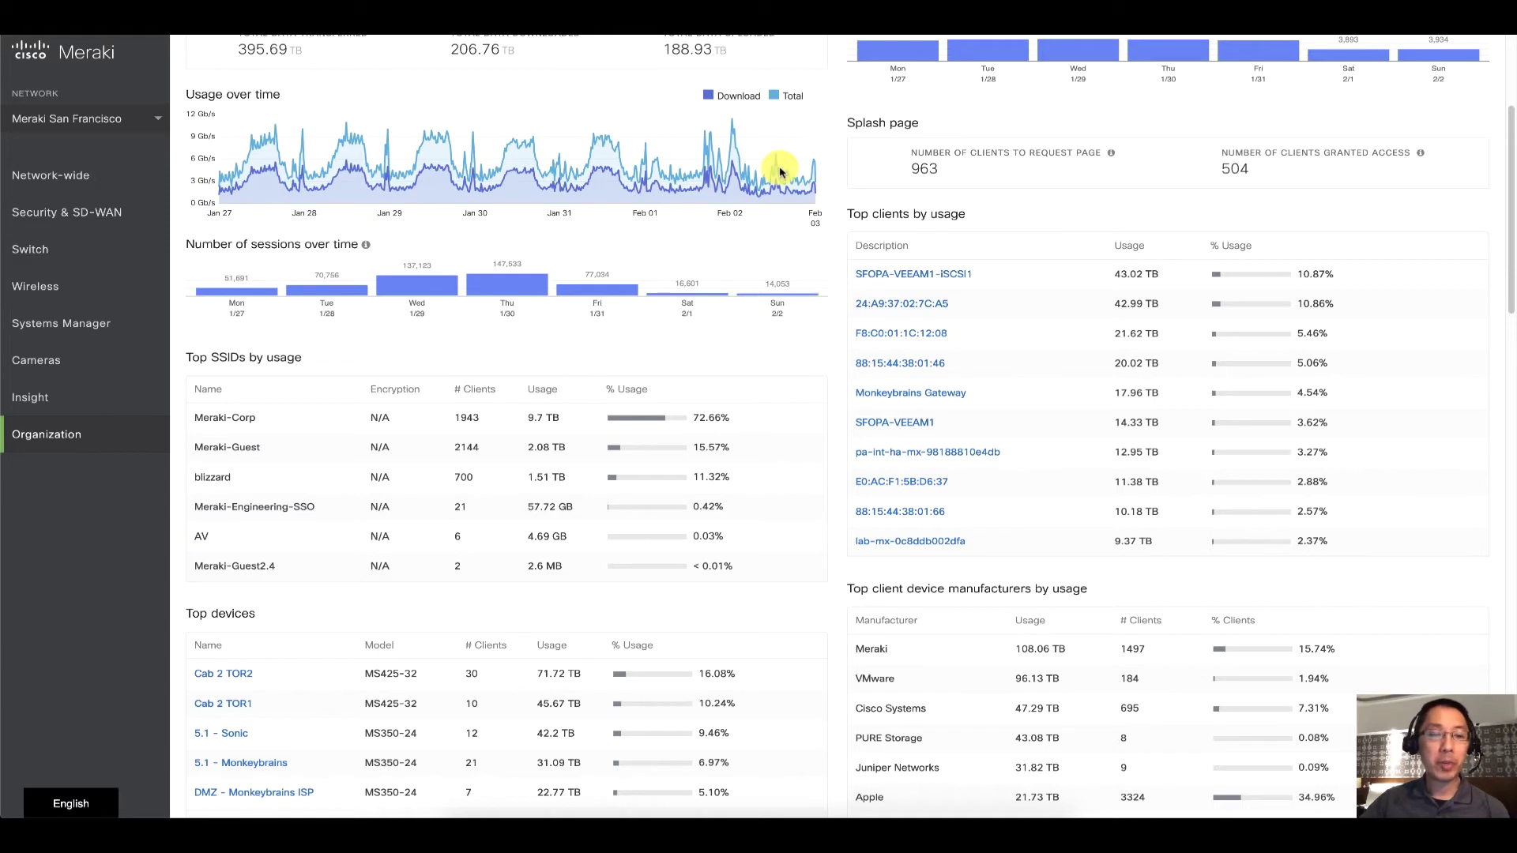
{"action": "scroll", "coordinate": [498, 260], "scroll_direction": "down", "scroll_amount": 3}
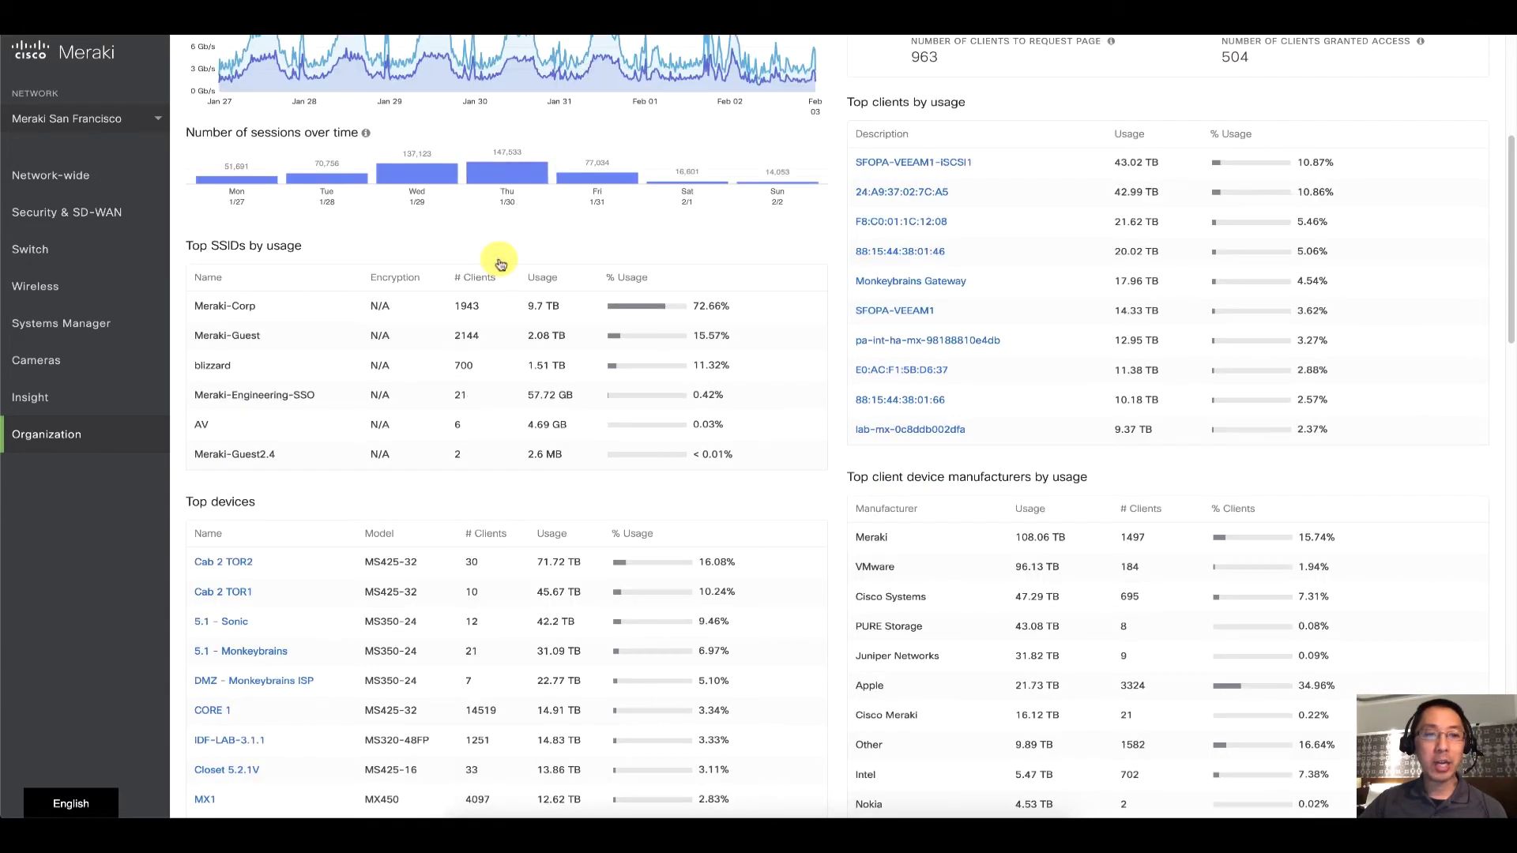
{"action": "scroll", "coordinate": [754, 277], "scroll_direction": "up", "scroll_amount": 10}
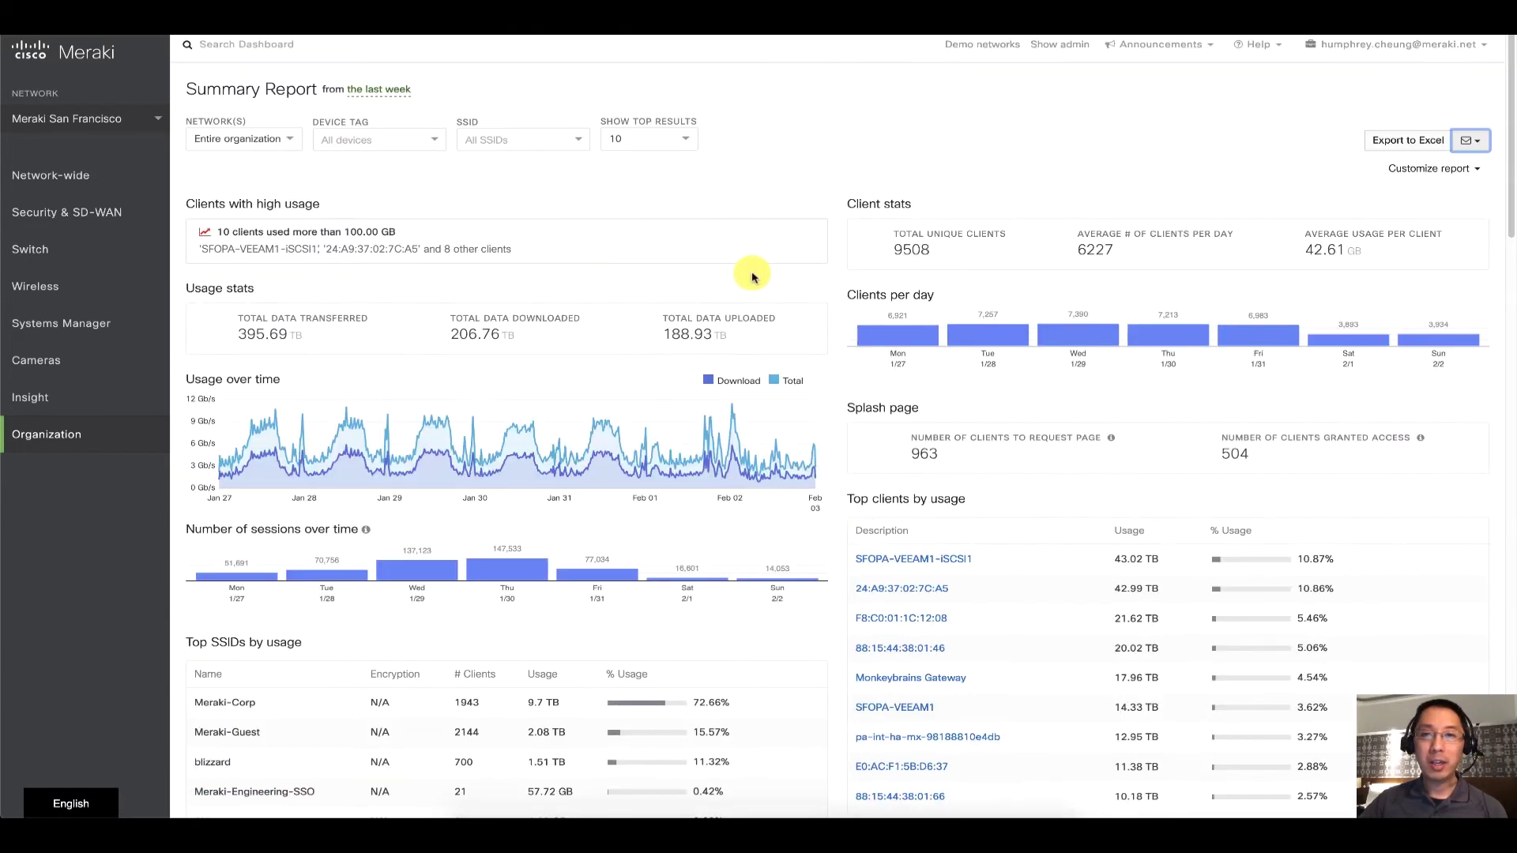
{"action": "scroll", "coordinate": [1036, 474], "scroll_direction": "down", "scroll_amount": 2}
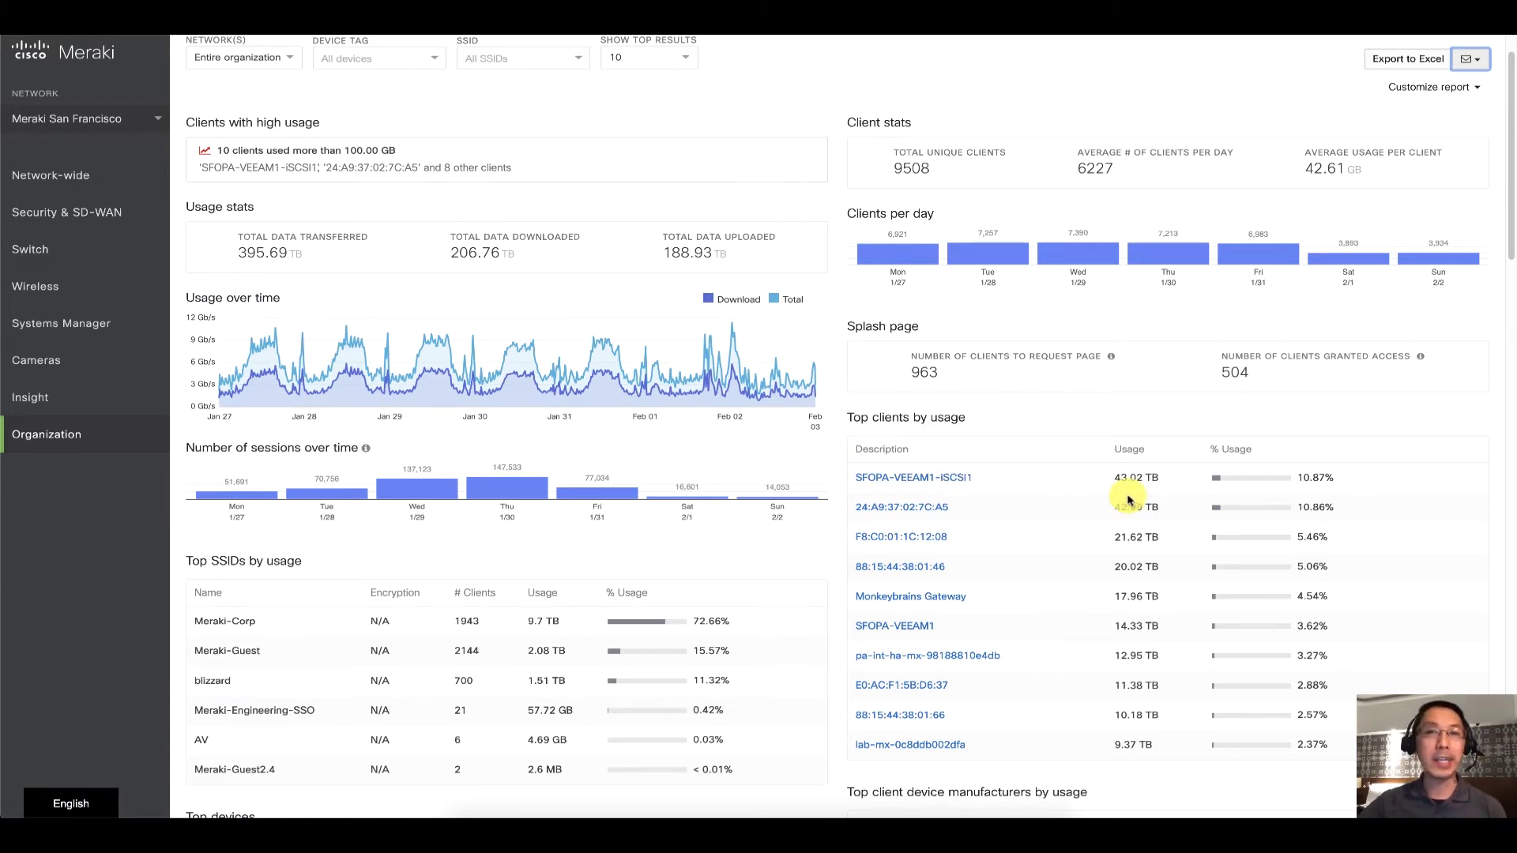
{"action": "scroll", "coordinate": [1128, 499], "scroll_direction": "down", "scroll_amount": 5}
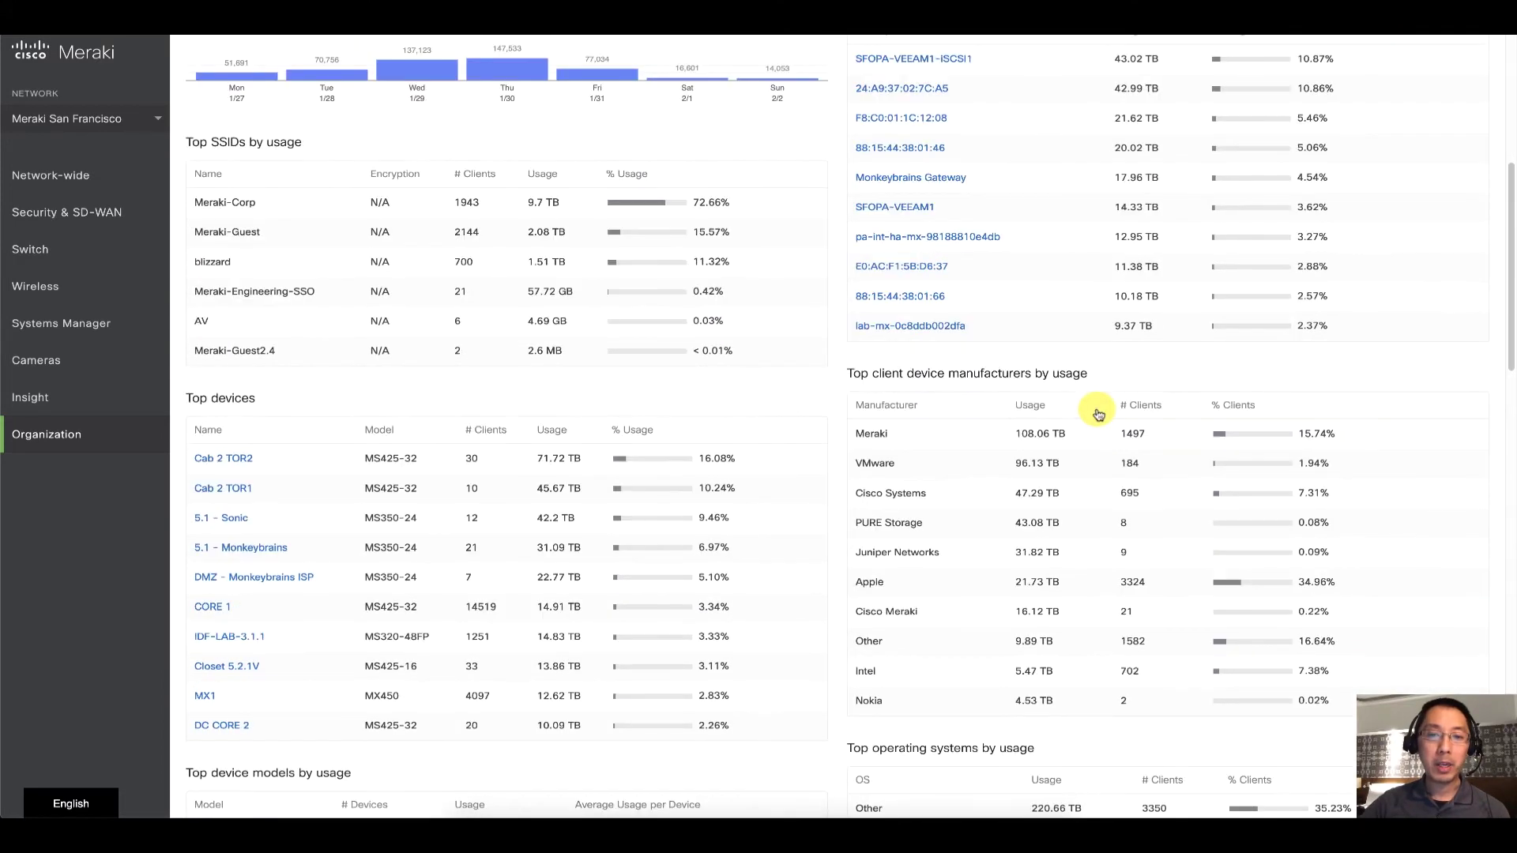
{"action": "scroll", "coordinate": [1098, 414], "scroll_direction": "down", "scroll_amount": 8}
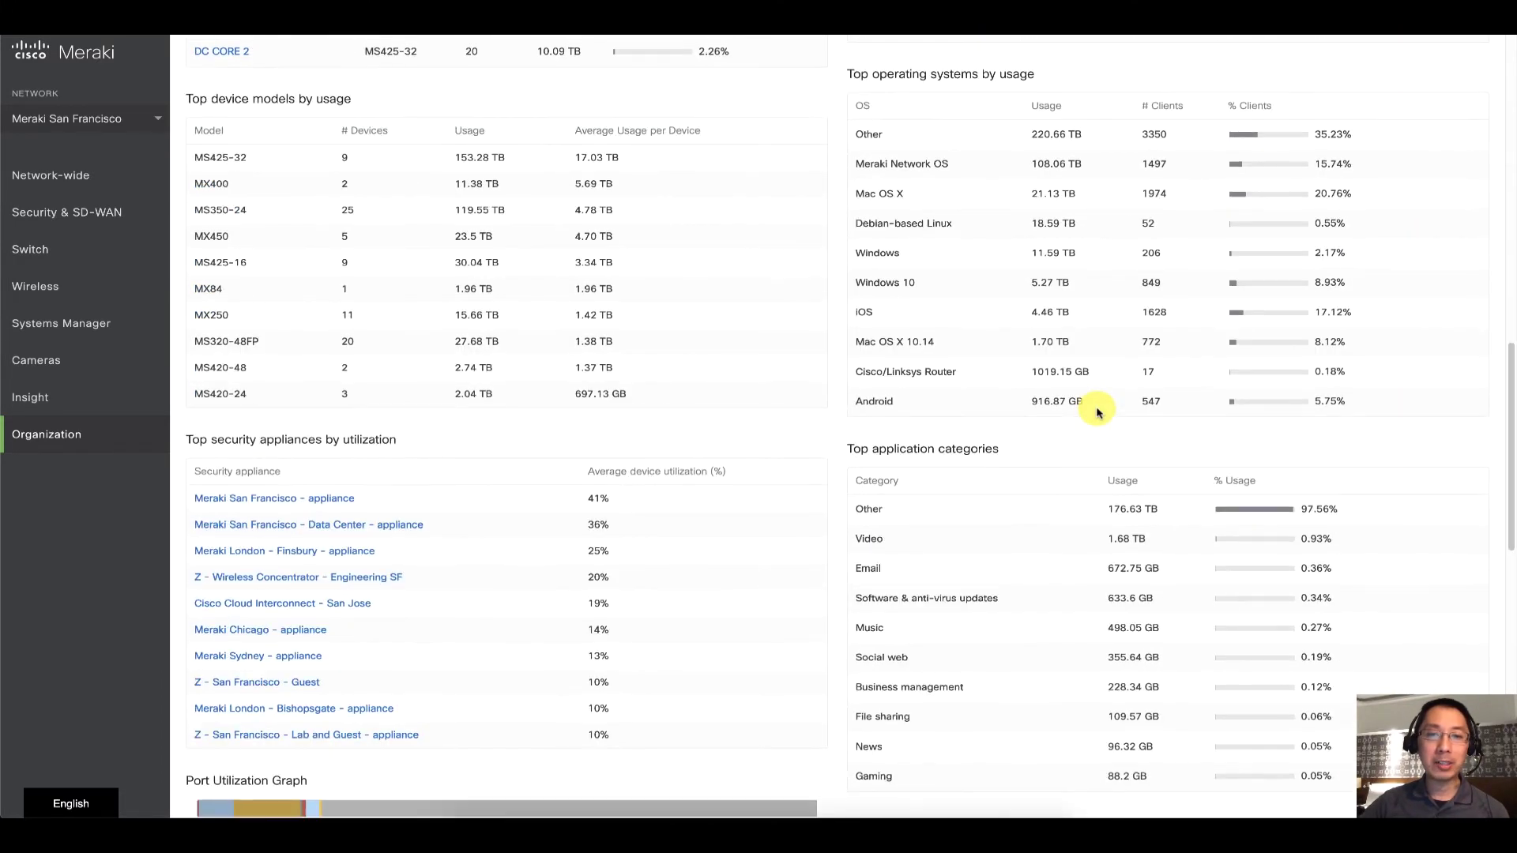
{"action": "scroll", "coordinate": [1098, 411], "scroll_direction": "down", "scroll_amount": 5}
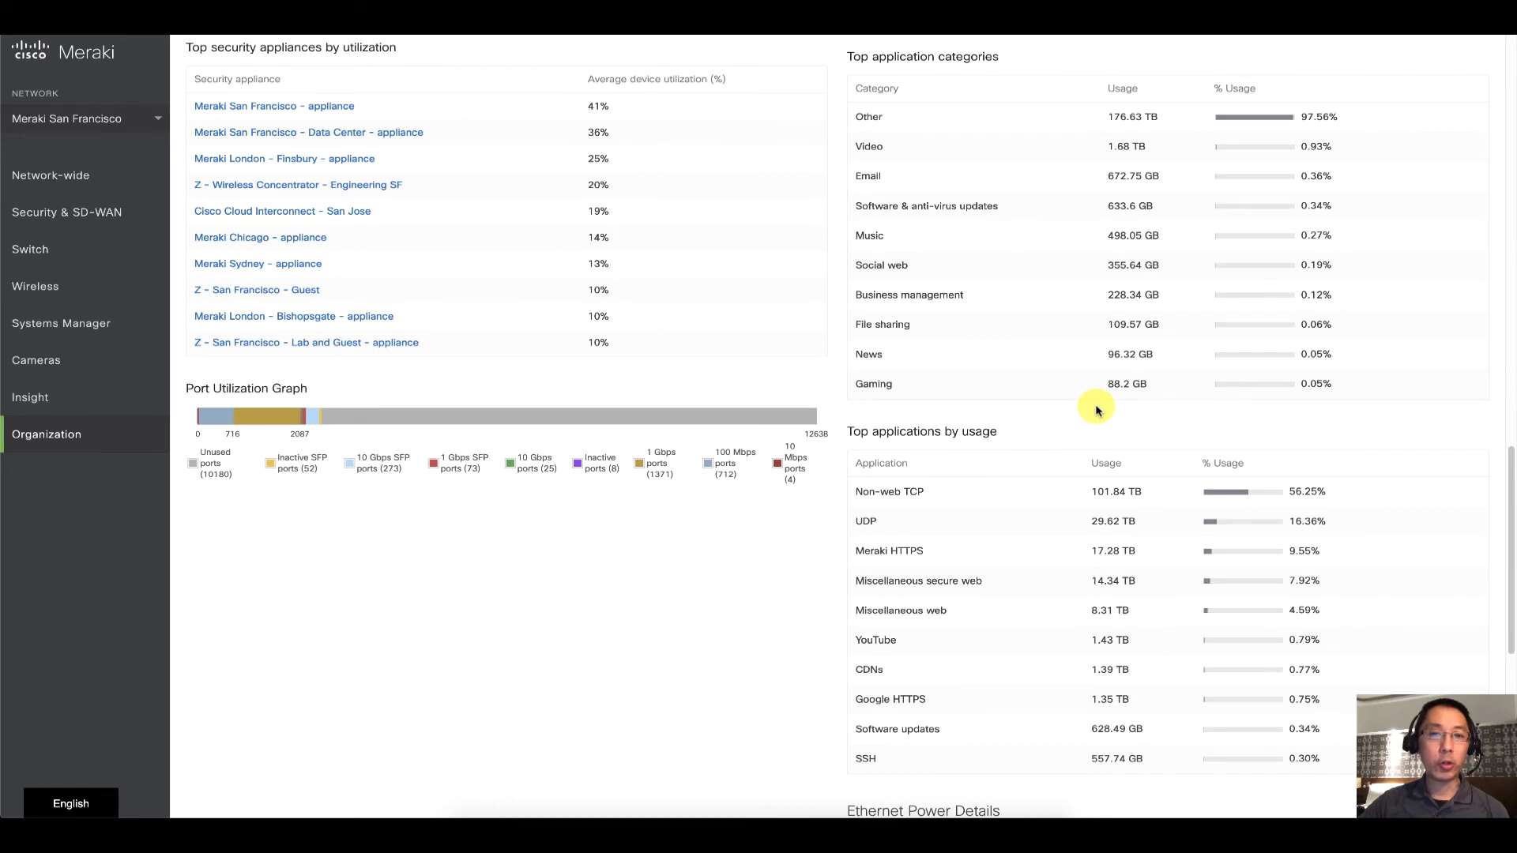
{"action": "scroll", "coordinate": [1096, 409], "scroll_direction": "down", "scroll_amount": 3}
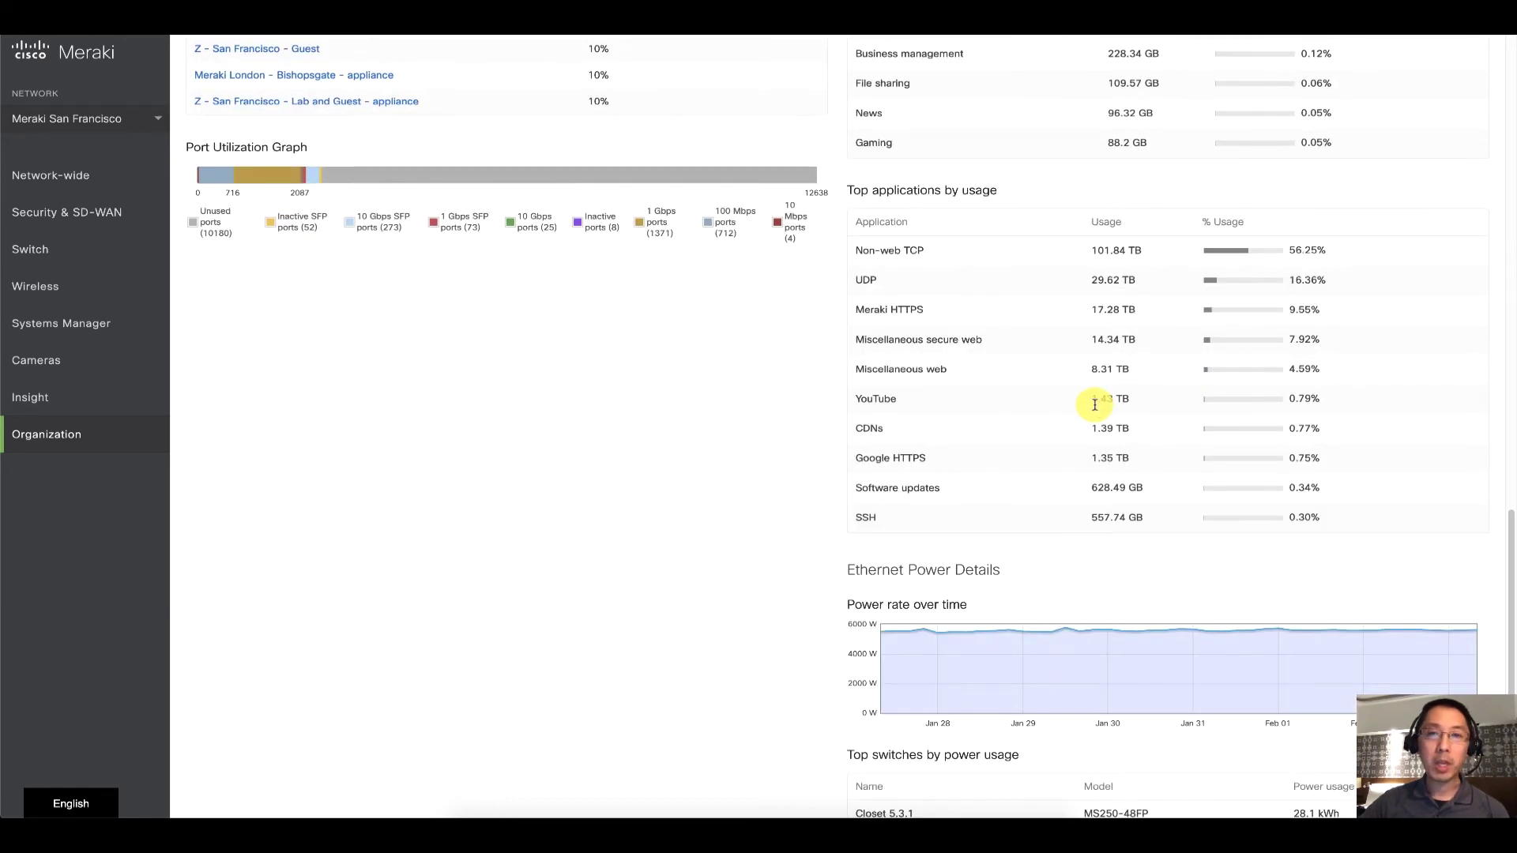
{"action": "scroll", "coordinate": [1097, 408], "scroll_direction": "down", "scroll_amount": 2}
{"action": "scroll", "coordinate": [1097, 406], "scroll_direction": "down", "scroll_amount": 2}
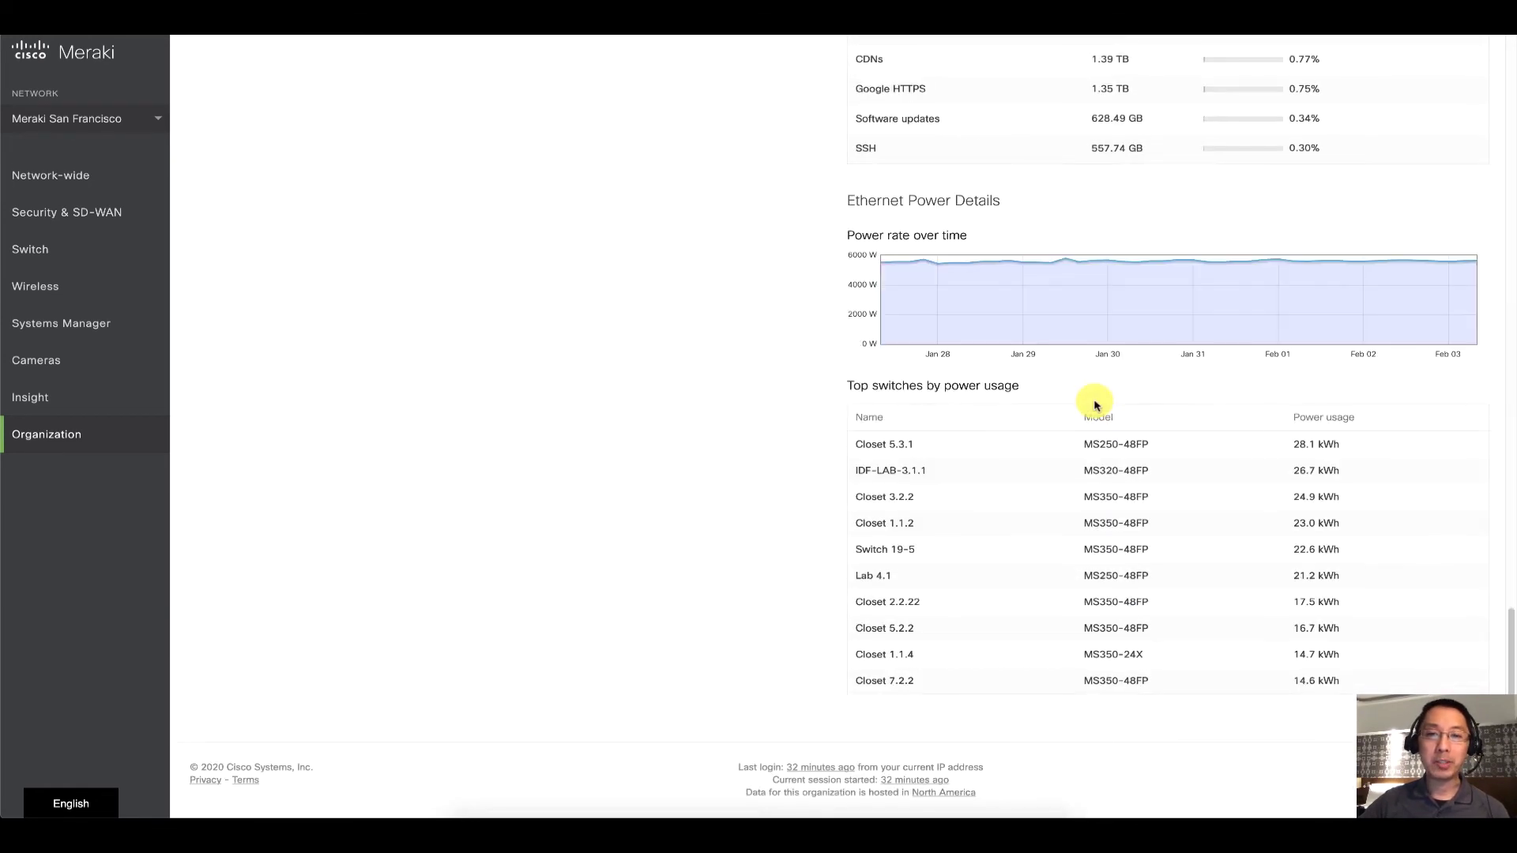
{"action": "scroll", "coordinate": [1096, 406], "scroll_direction": "up", "scroll_amount": 11}
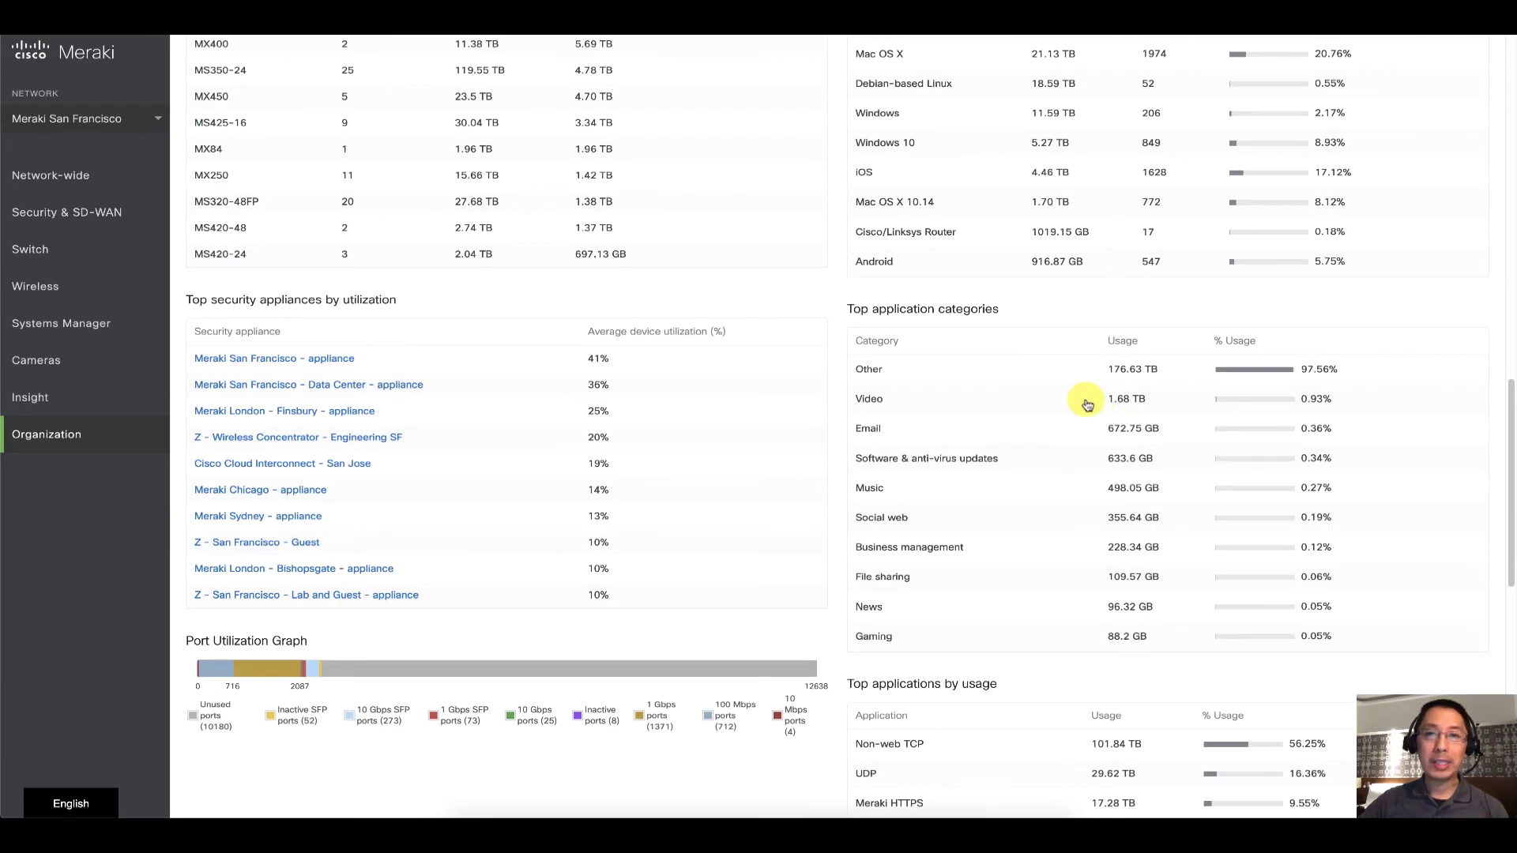
{"action": "scroll", "coordinate": [903, 310], "scroll_direction": "down", "scroll_amount": 1}
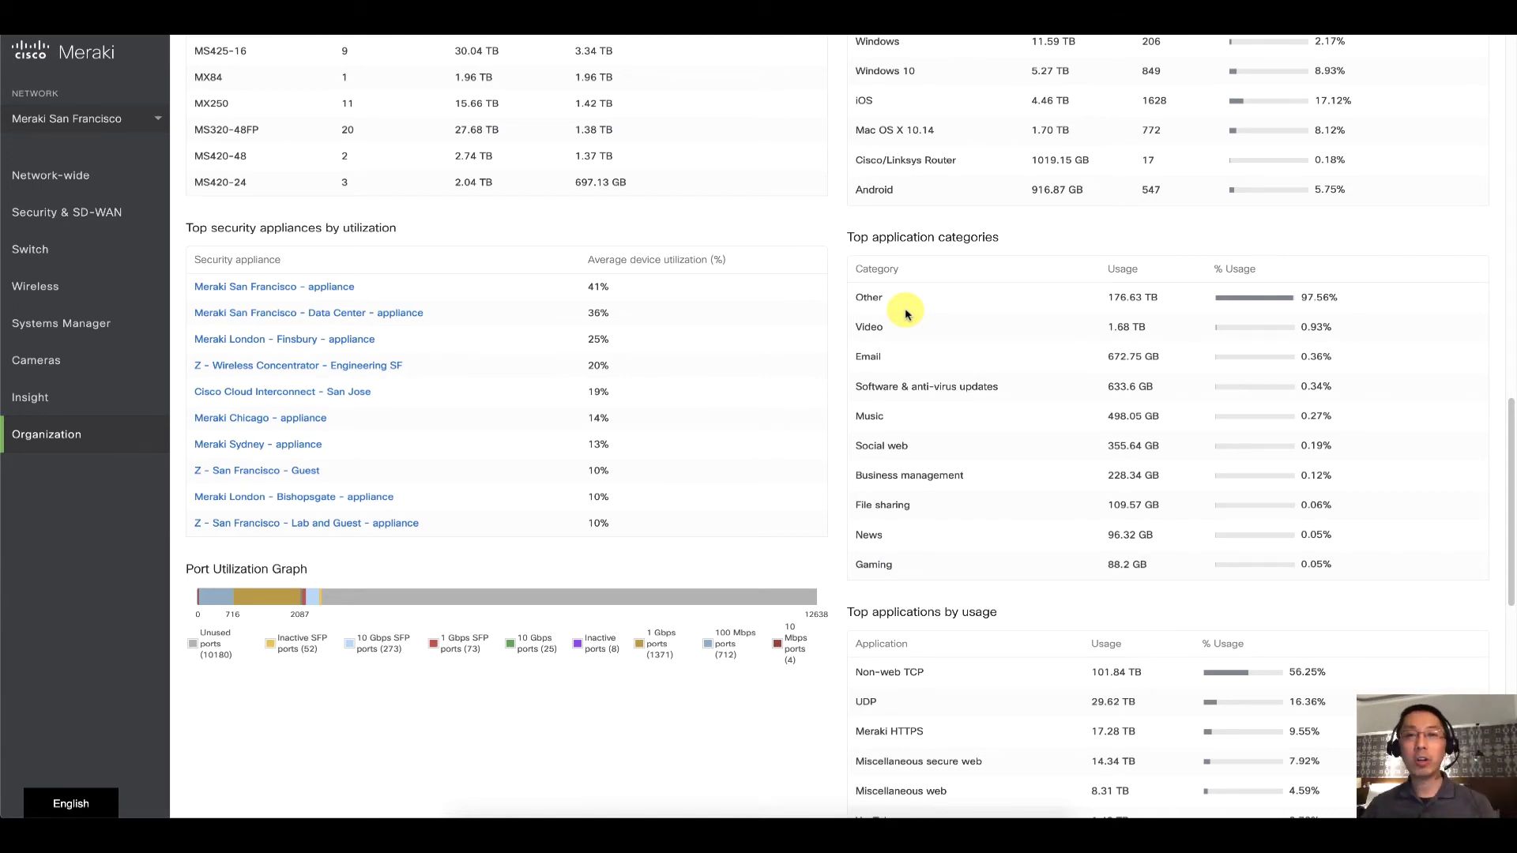
{"action": "scroll", "coordinate": [907, 314], "scroll_direction": "up", "scroll_amount": 14}
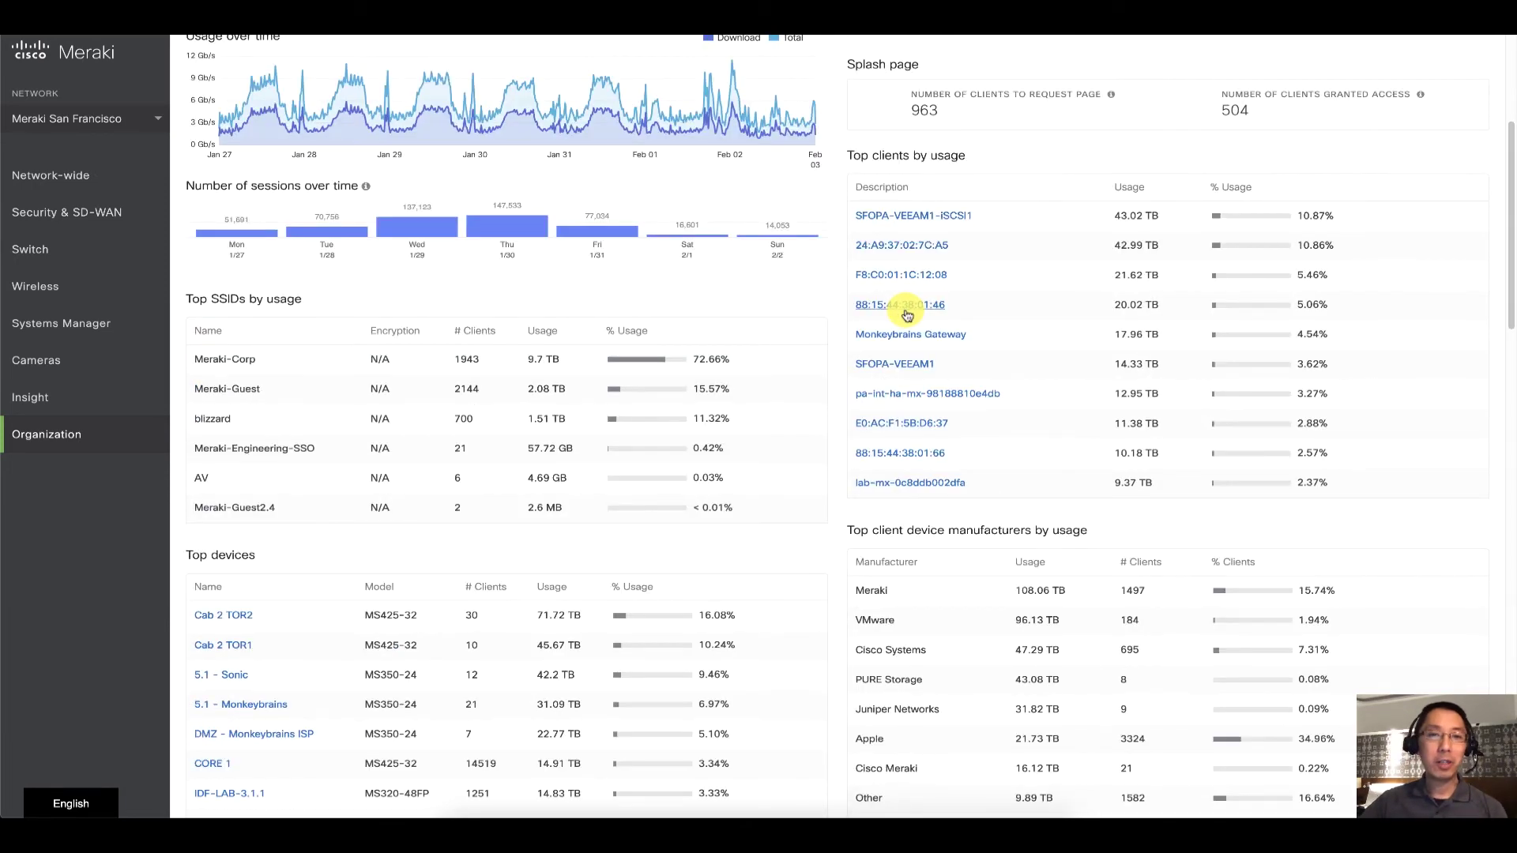
{"action": "scroll", "coordinate": [1118, 298], "scroll_direction": "up", "scroll_amount": 4}
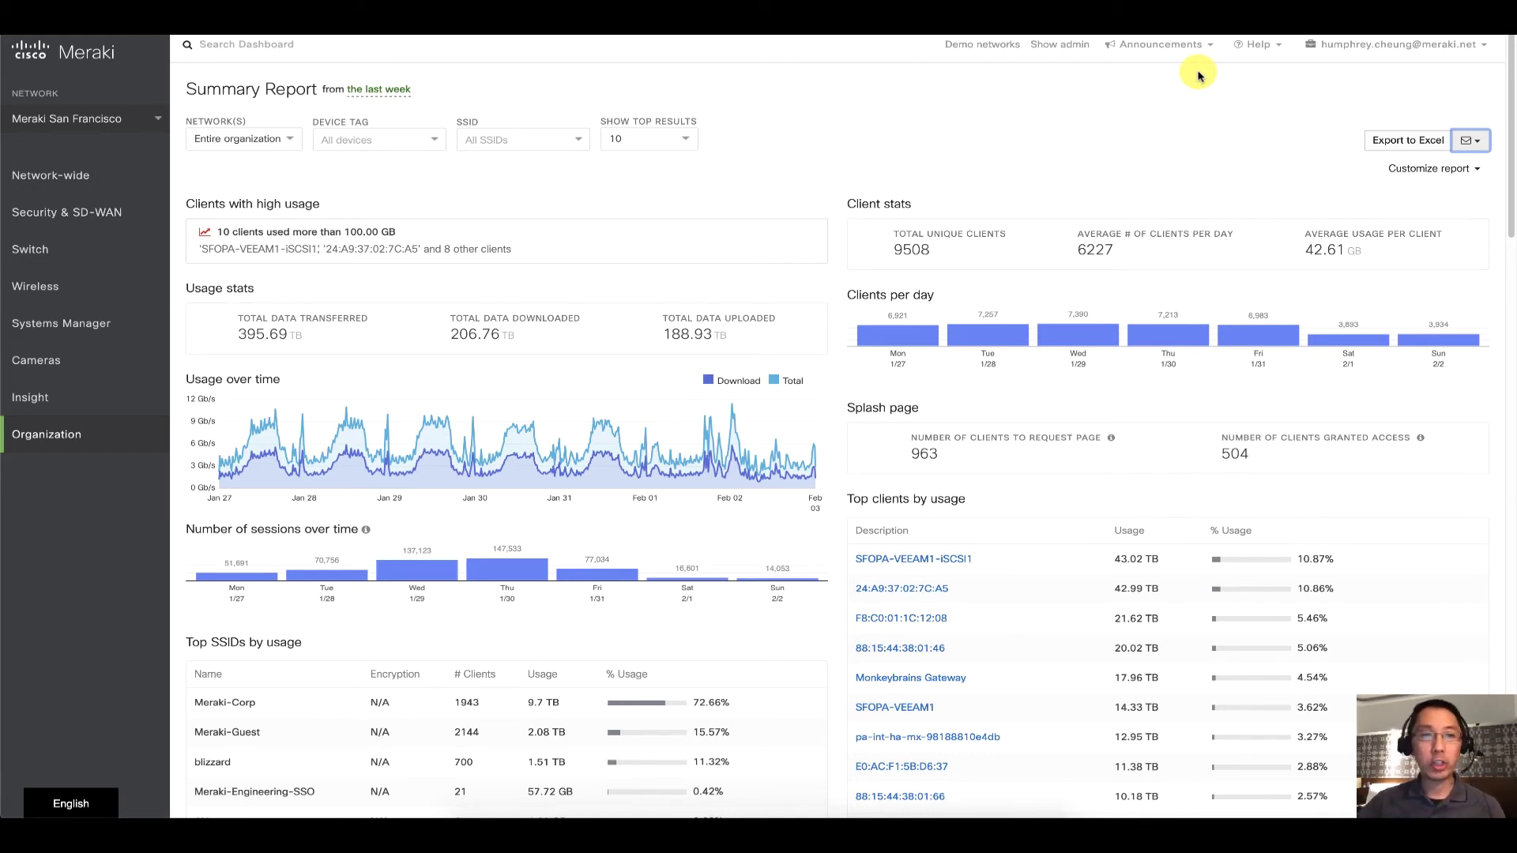
{"action": "mouse_move", "coordinate": [84, 425]}
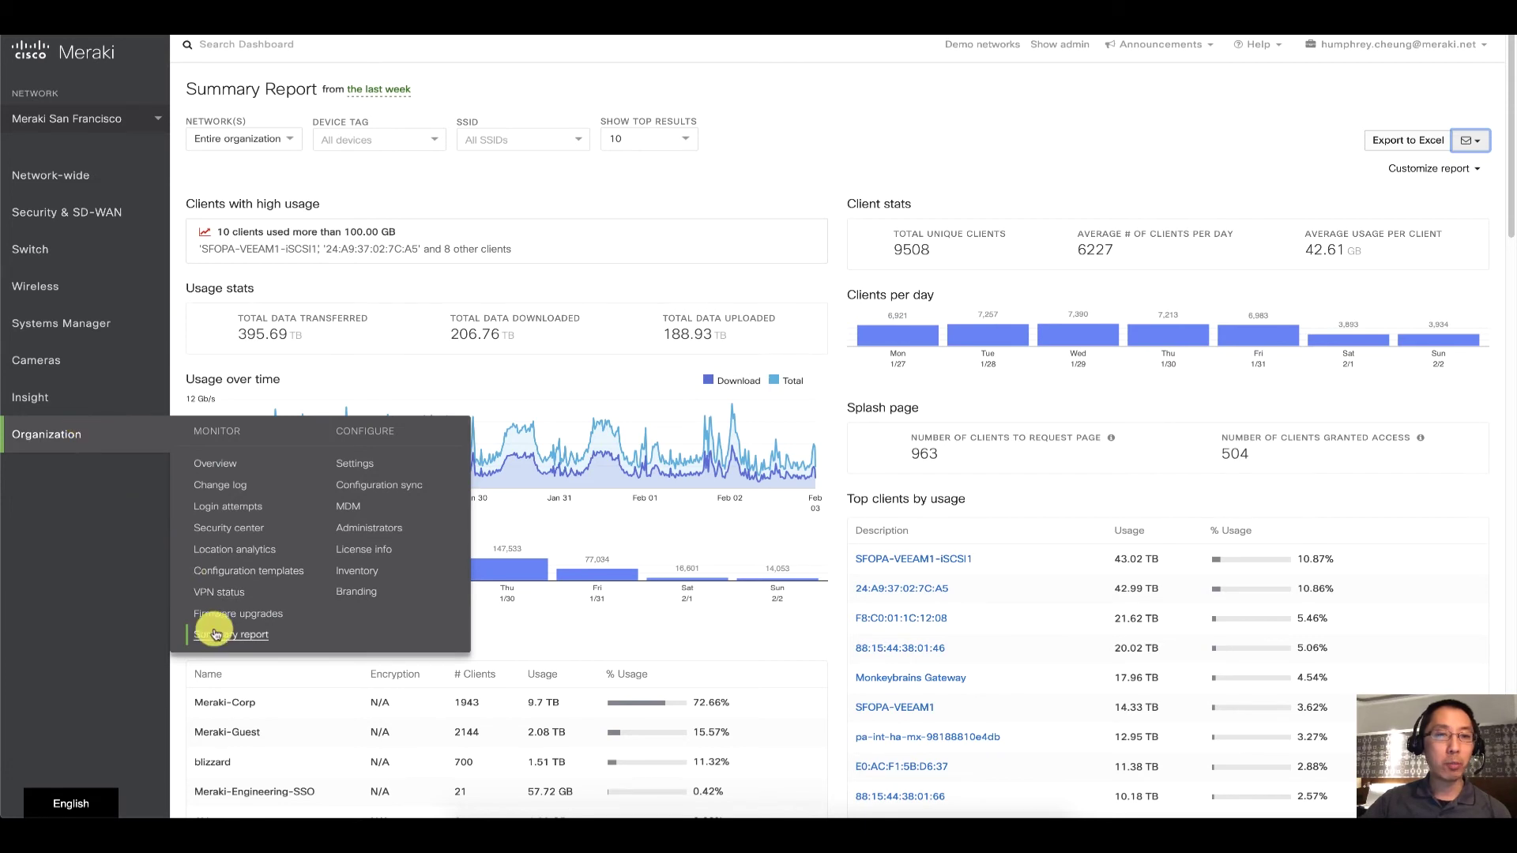
{"action": "left_click", "coordinate": [796, 158]}
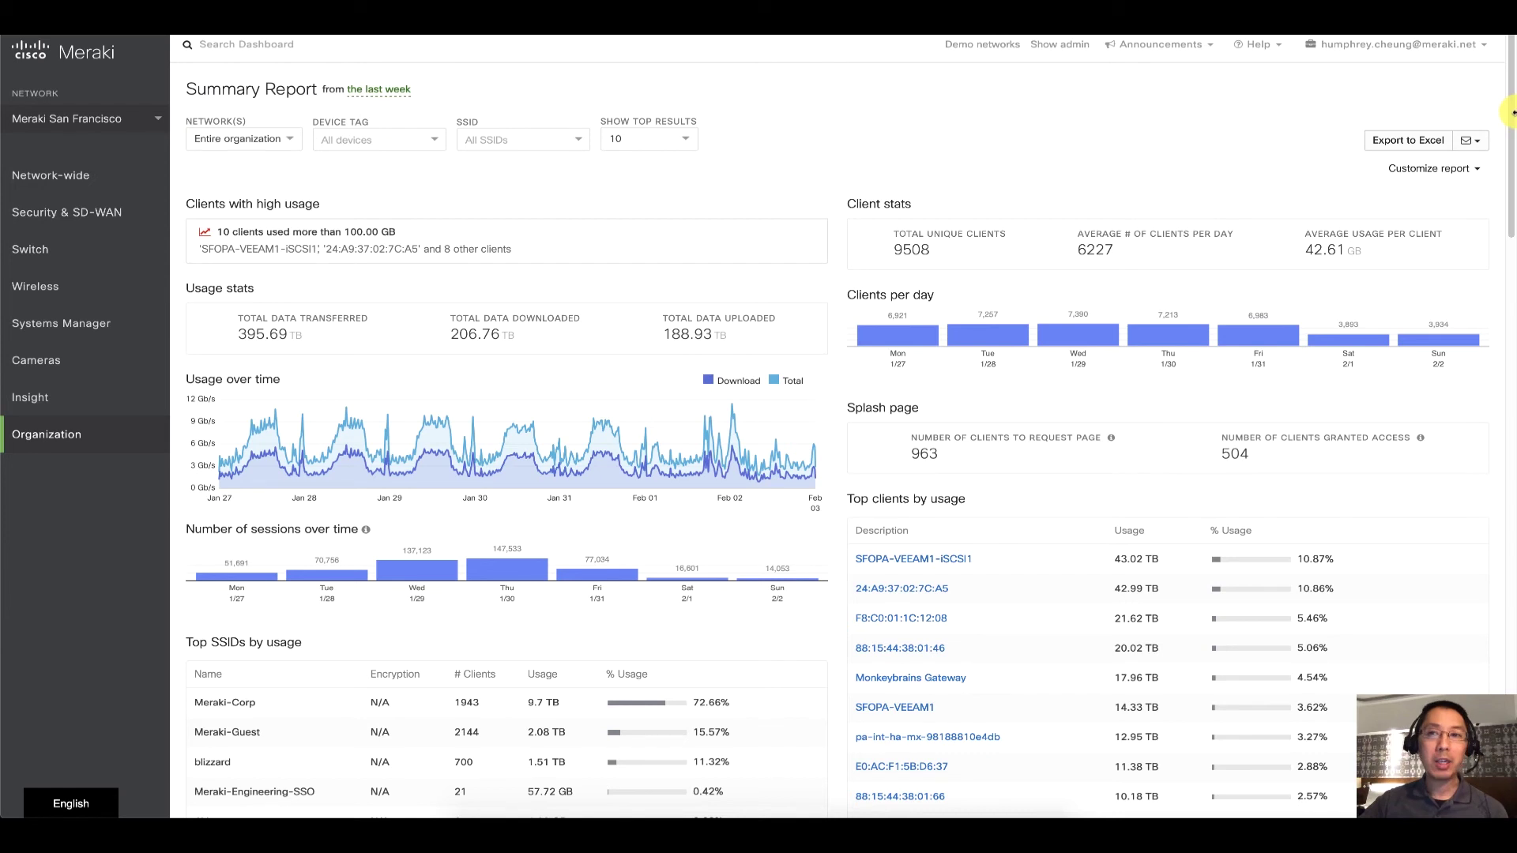
{"action": "left_click", "coordinate": [1469, 140]}
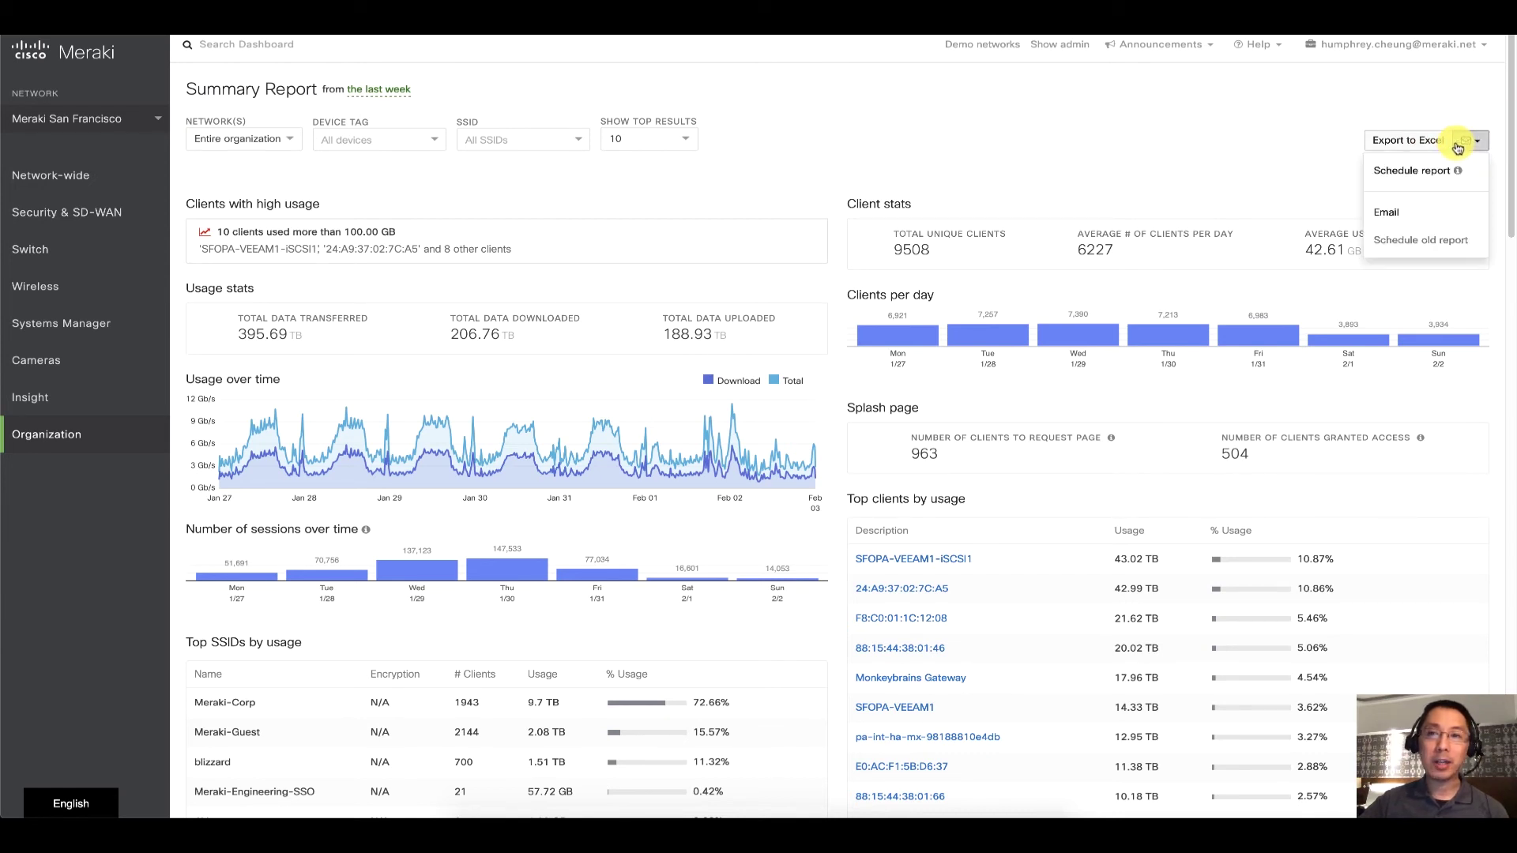
{"action": "left_click", "coordinate": [1402, 117]}
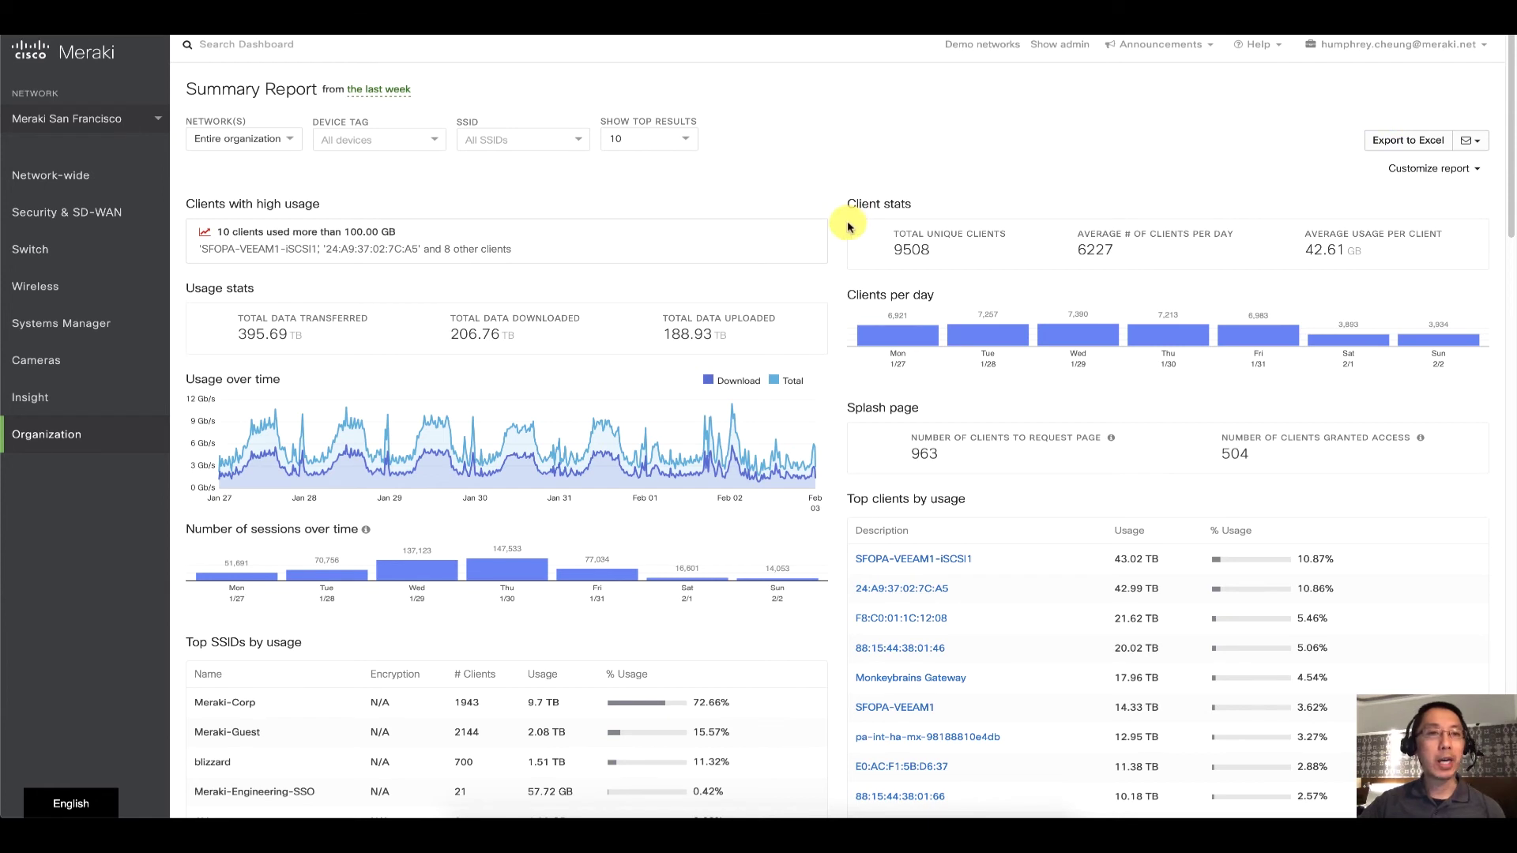
{"action": "left_click_drag", "start_coordinate": [187, 203], "coordinate": [774, 267]}
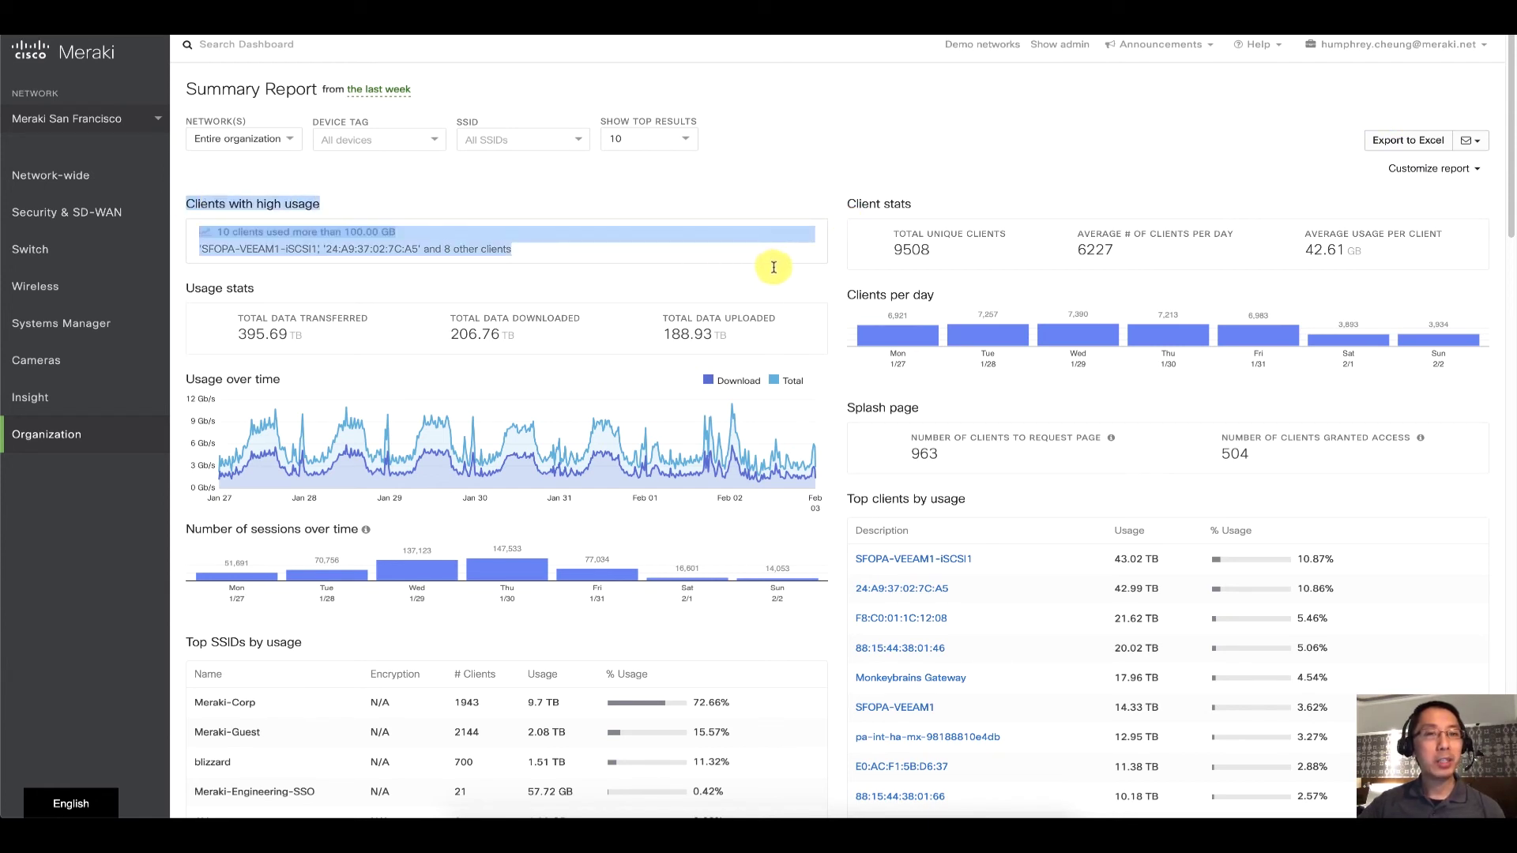
{"action": "left_click", "coordinate": [743, 187]}
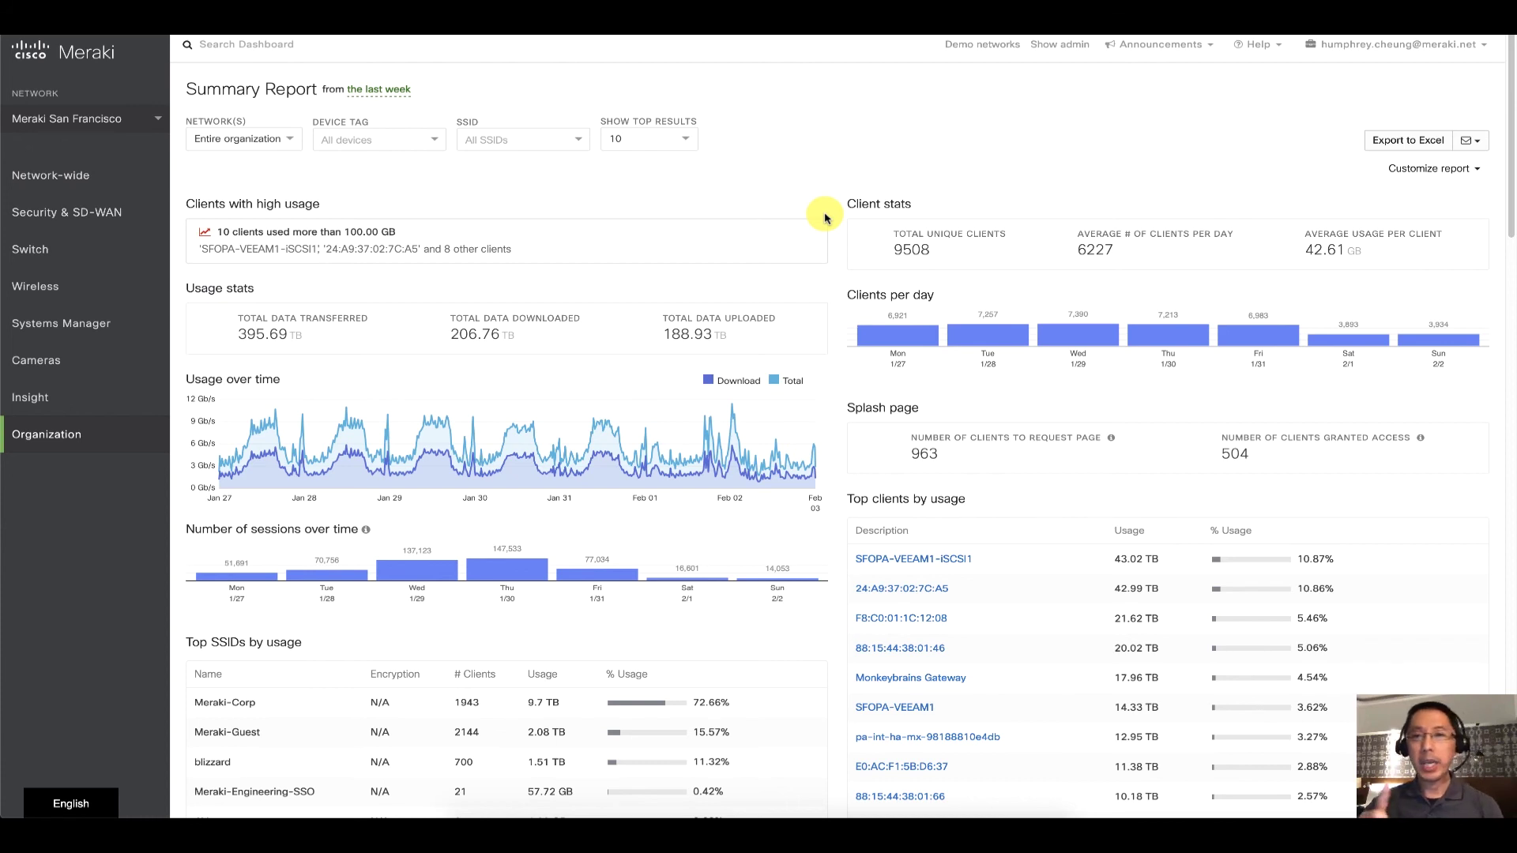
- In Customize report, uncheck the Ethernet Power sections Power rate over time and Top switches by power usage
{"action": "left_click", "coordinate": [1450, 168]}
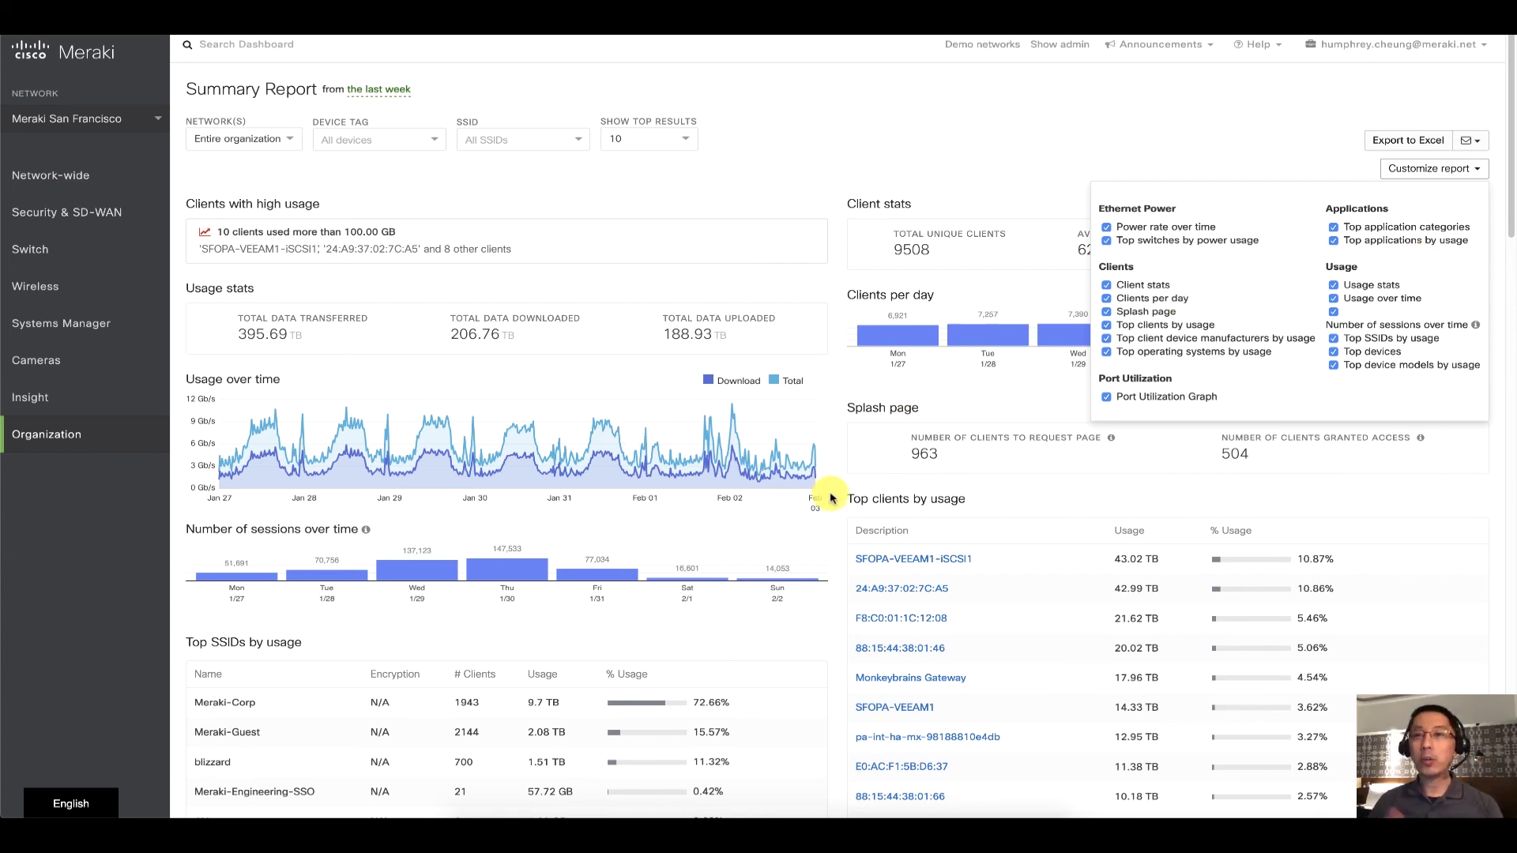
{"action": "left_click", "coordinate": [1184, 230]}
{"action": "left_click", "coordinate": [1184, 241]}
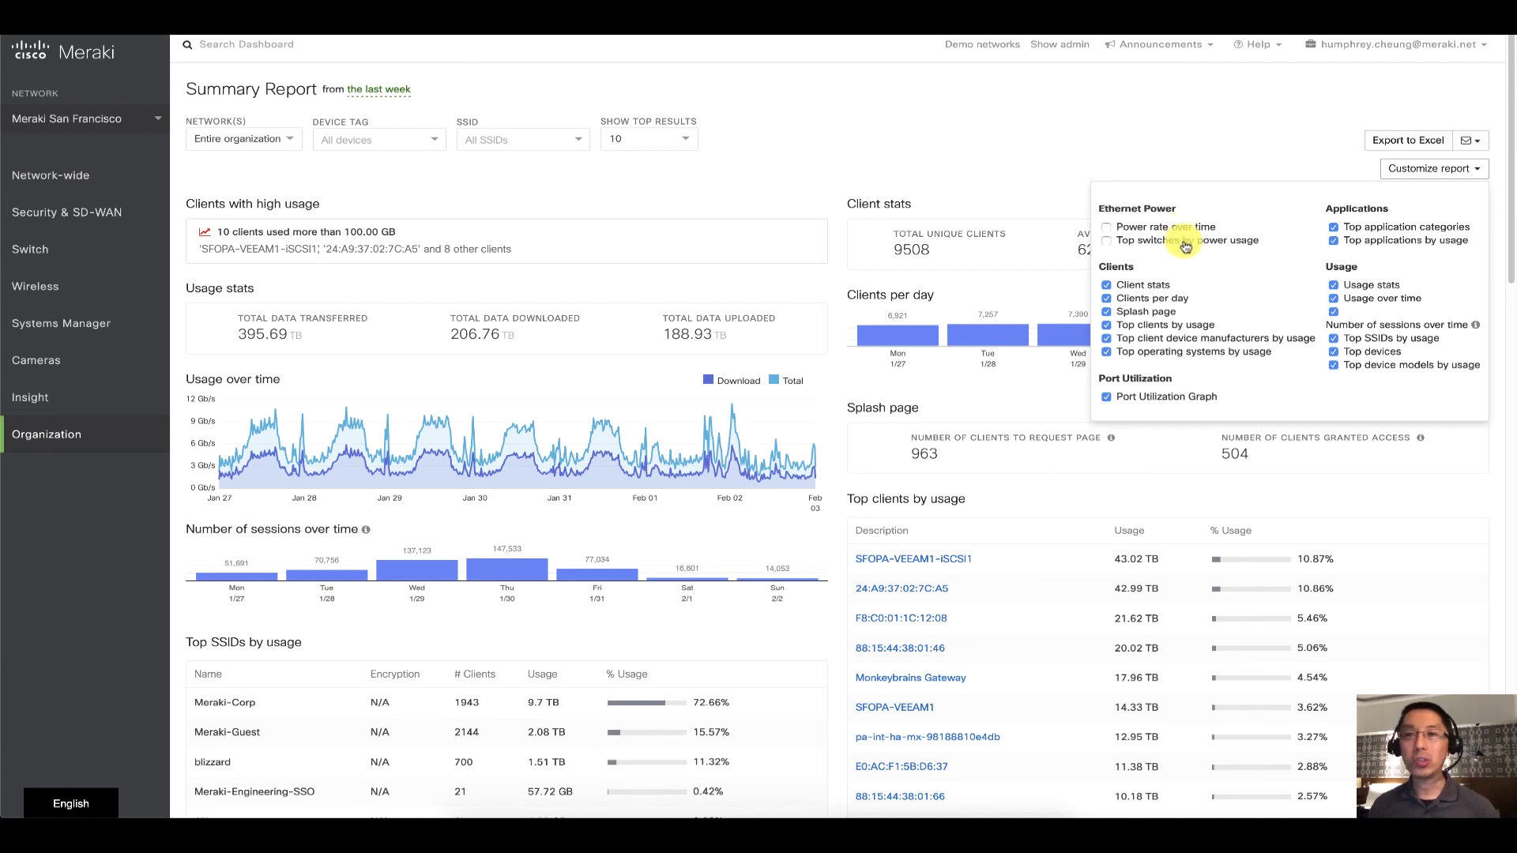